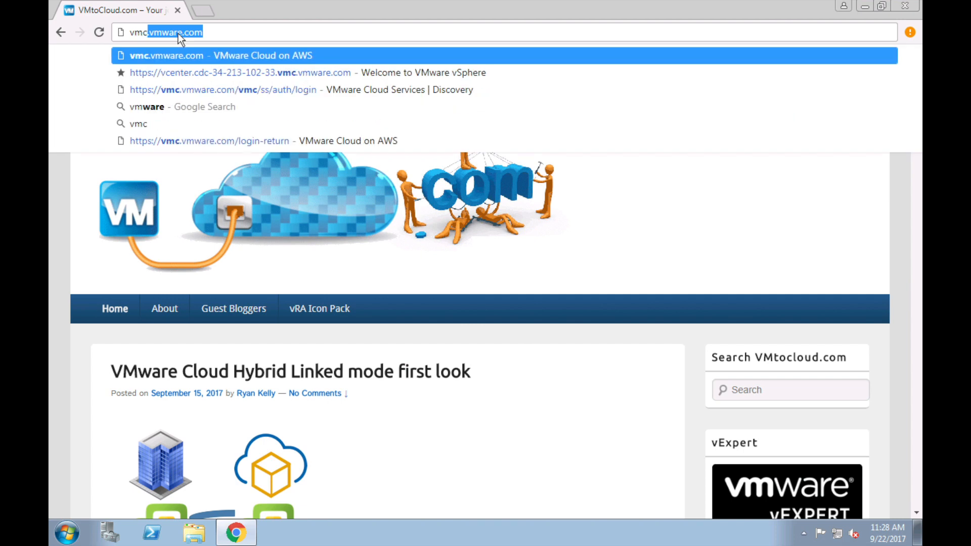
Step: Enter vmc.vmware.com in the Chrome address bar
{"action": "type", "text": "war"}
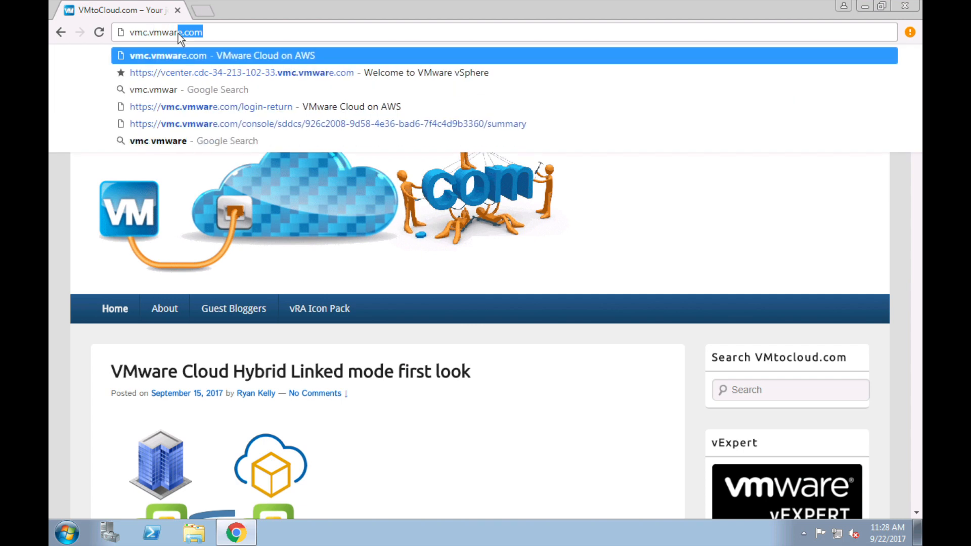
{"action": "type", "text": "e.com"}
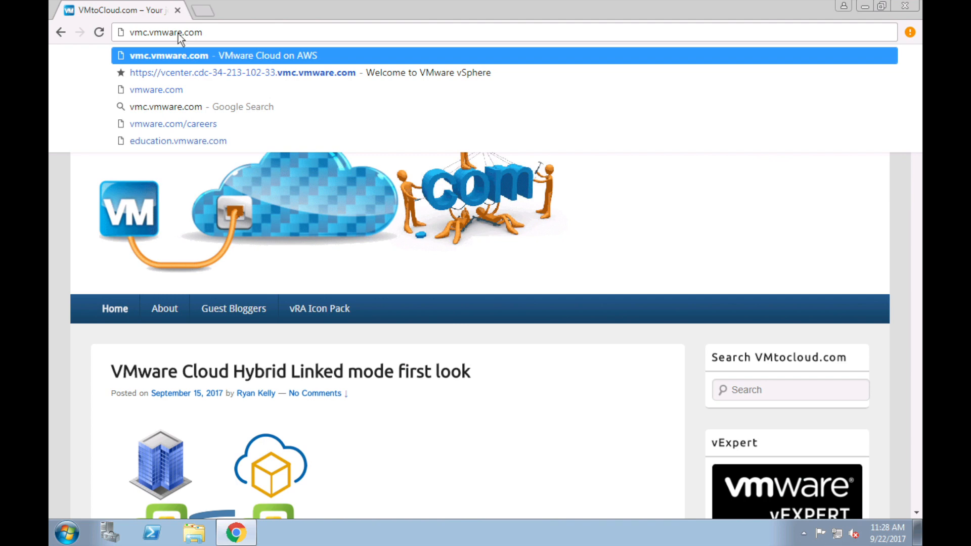
Step: Load vmc.vmware.com, sign in with the existing VMware ID, and open VMware Cloud on AWS
{"action": "key", "text": "Return"}
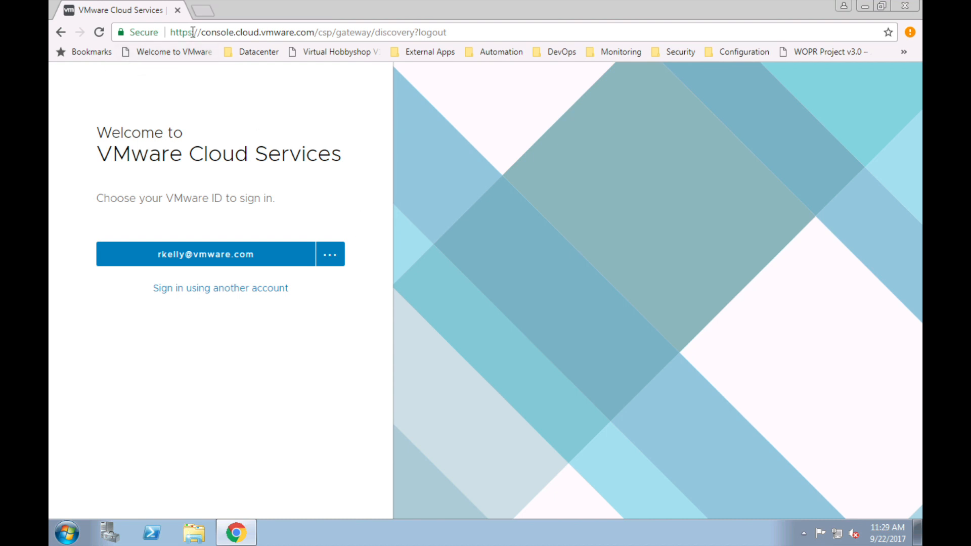
{"action": "left_click", "coordinate": [215, 256]}
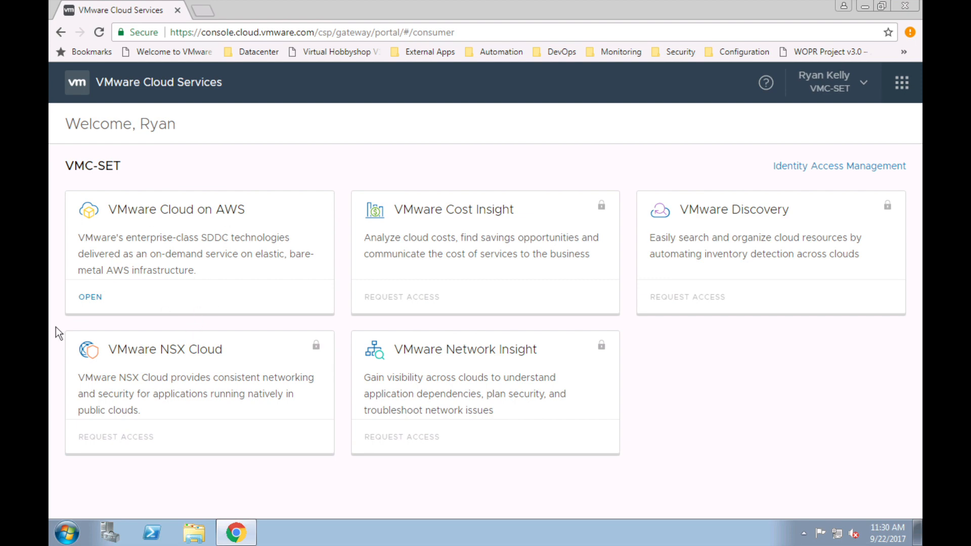
{"action": "left_click", "coordinate": [91, 298]}
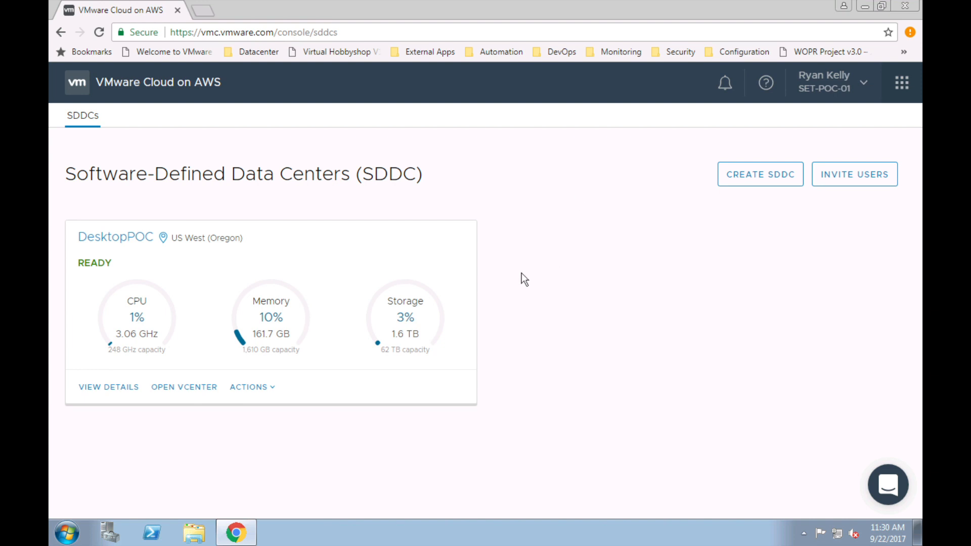
Step: Begin the Create SDDC wizard, name the SDDC VMtoCloudDemo, and keep 4 hosts in US West (Oregon)
{"action": "left_click", "coordinate": [764, 175]}
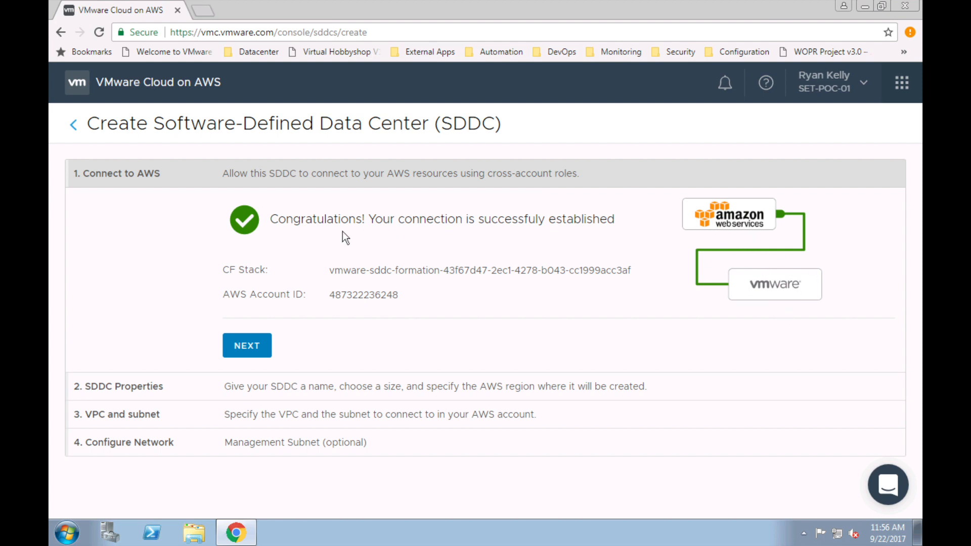
{"action": "left_click", "coordinate": [253, 344]}
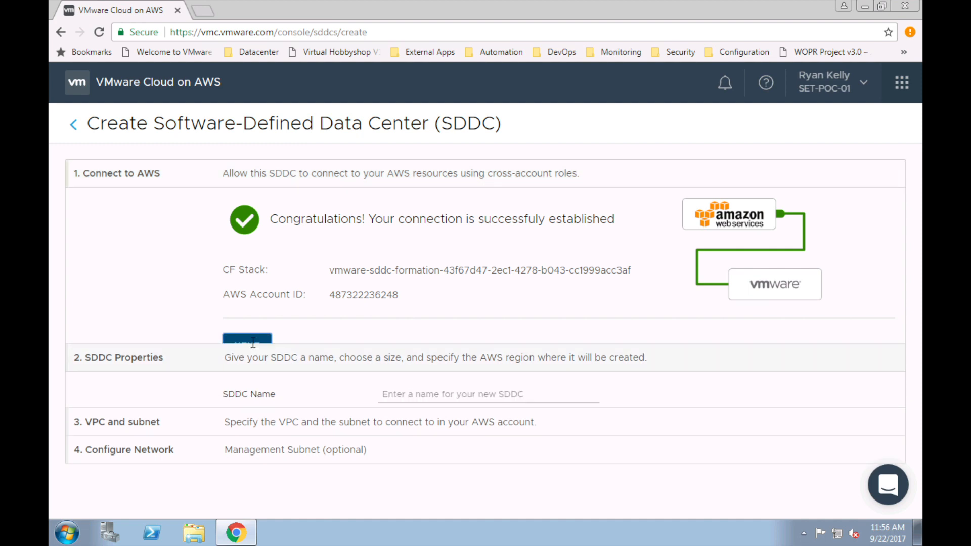
{"action": "left_click", "coordinate": [435, 239]}
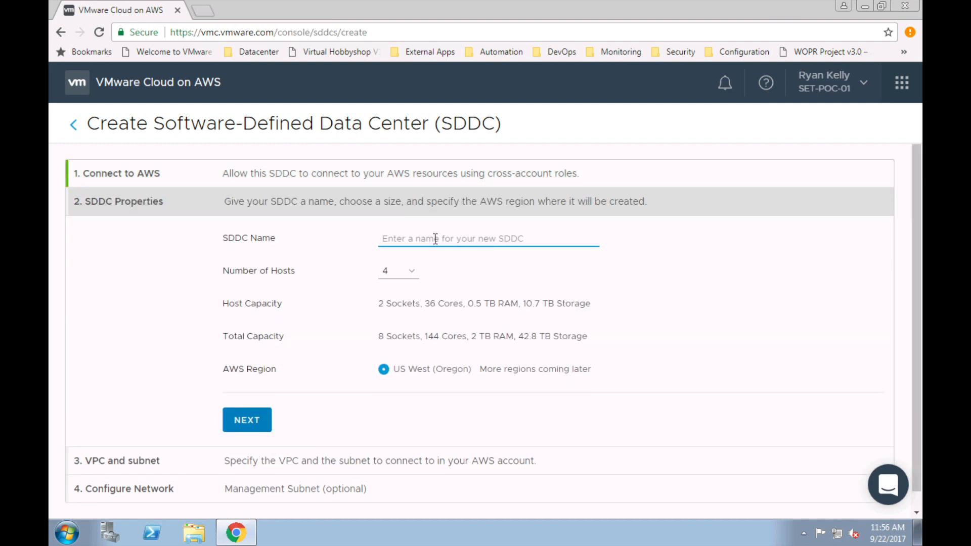
{"action": "type", "text": "VMtoCloudDemo"}
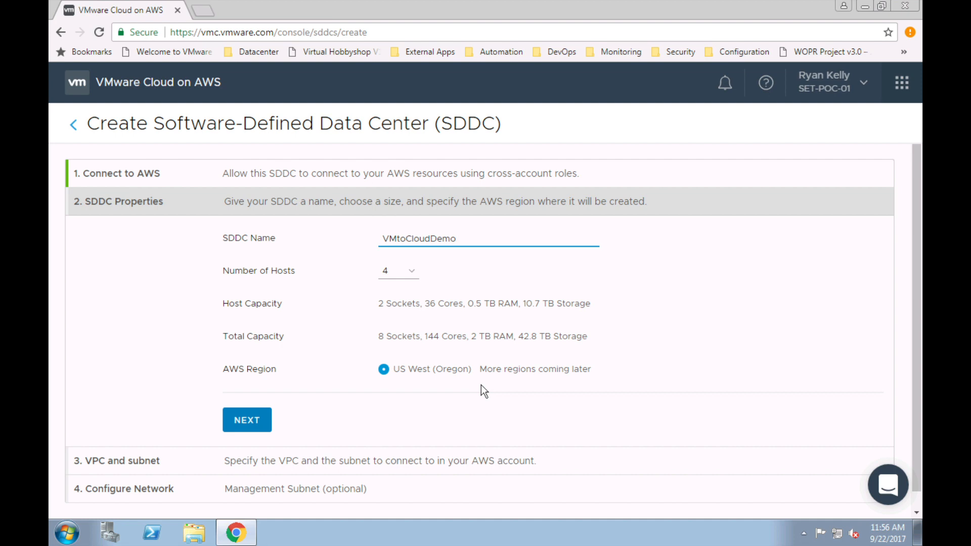
{"action": "left_click", "coordinate": [245, 424]}
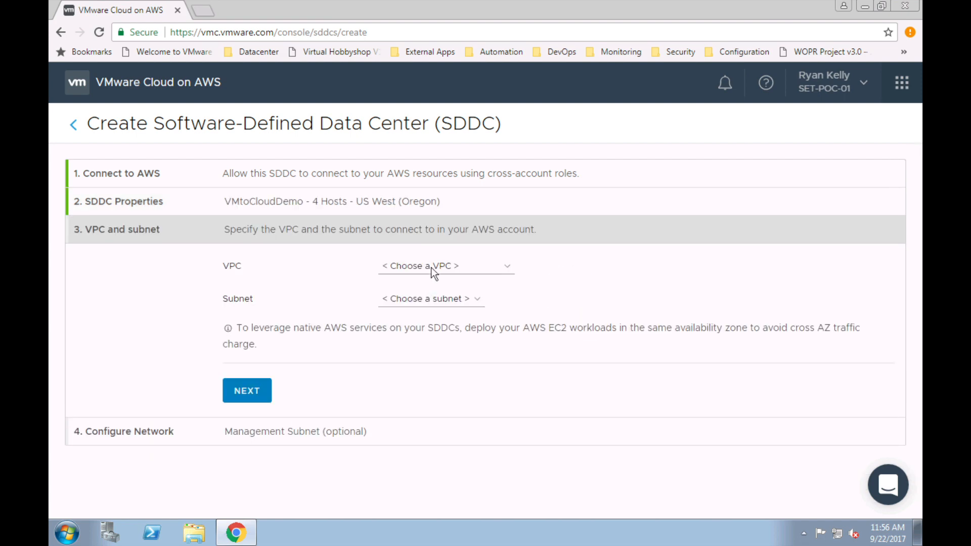
Step: Link the SDDC to VPC vpc-0984166f (10.3.0.0/16) and subnet subnet-489aea13
{"action": "left_click", "coordinate": [470, 268]}
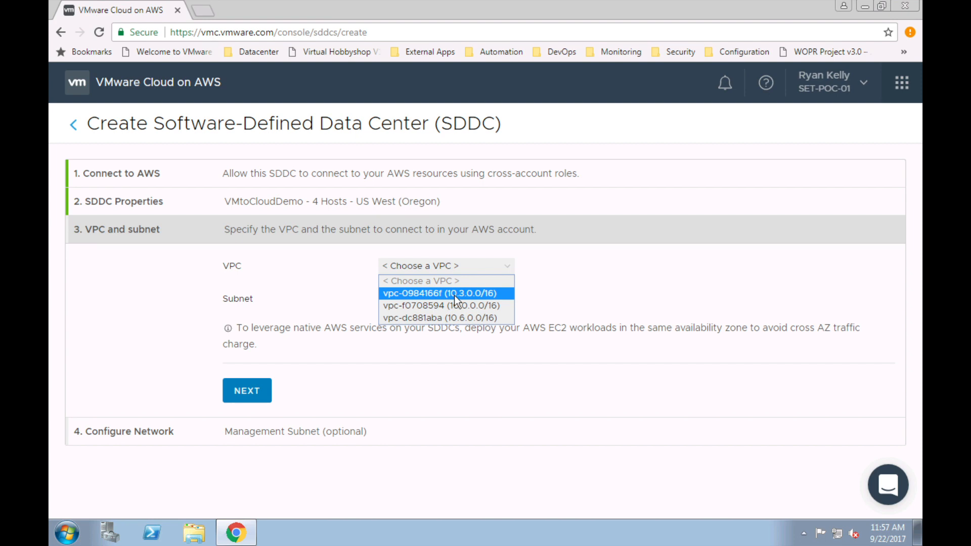
{"action": "left_click", "coordinate": [409, 295]}
{"action": "left_click", "coordinate": [428, 300]}
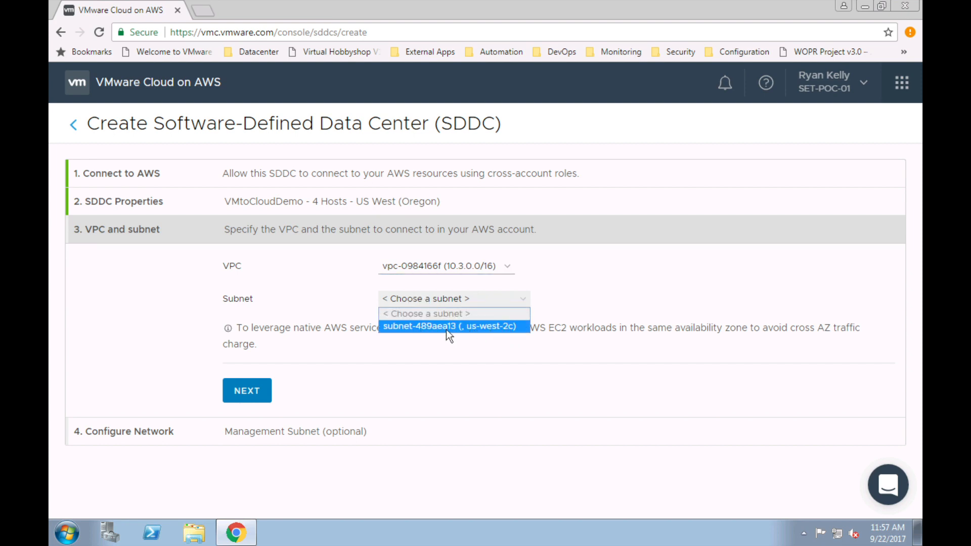
{"action": "left_click", "coordinate": [499, 327]}
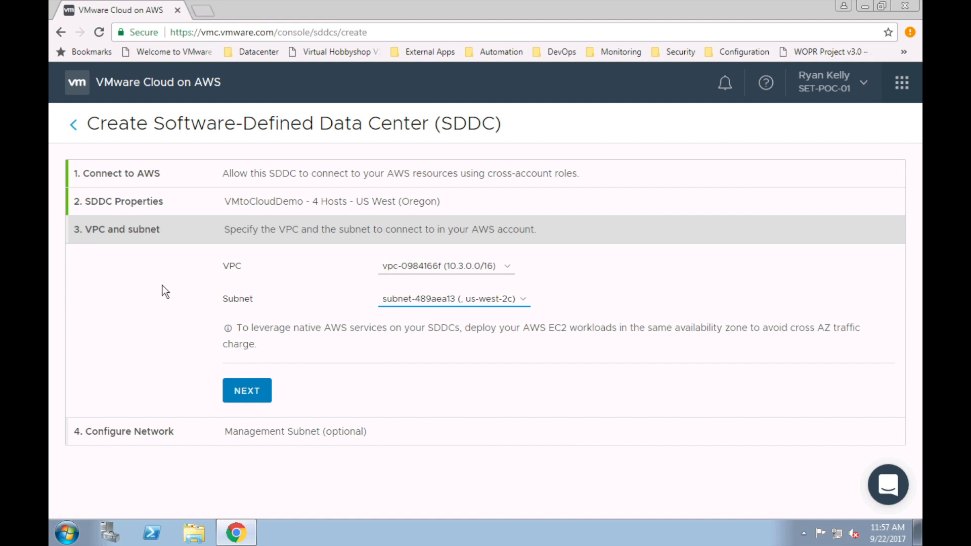
{"action": "left_click", "coordinate": [250, 392]}
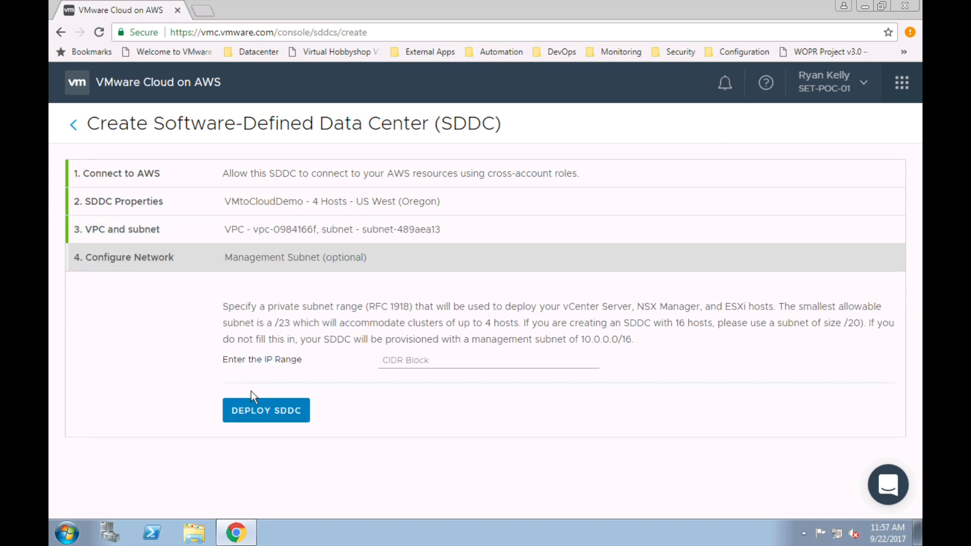
Step: Enter 192.168.2.2/16 as the management subnet CIDR block
{"action": "left_click", "coordinate": [436, 360]}
{"action": "type", "text": "192.168.2.2/16"}
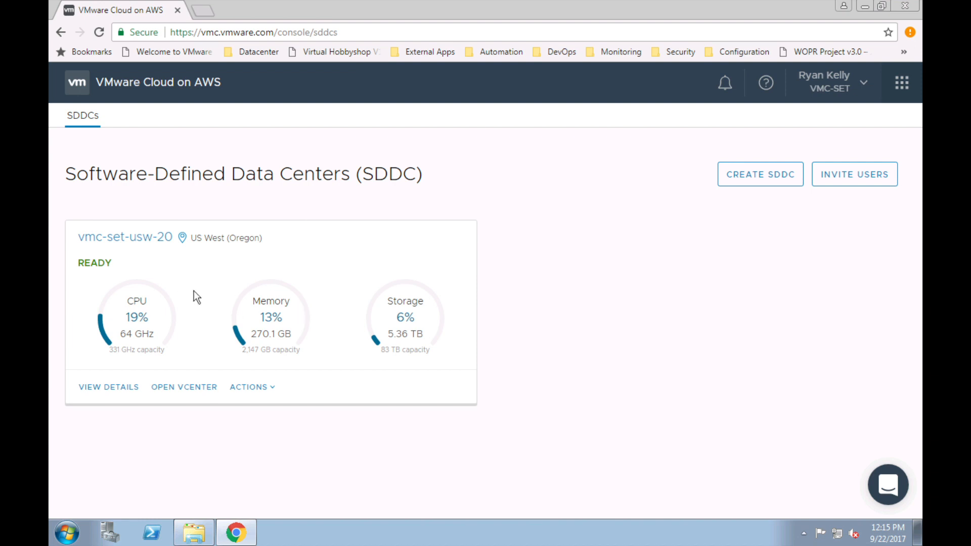
Step: Open vmc-set-usw-20's details and scroll through its Network tab gateway and firewall diagram
{"action": "left_click", "coordinate": [122, 236]}
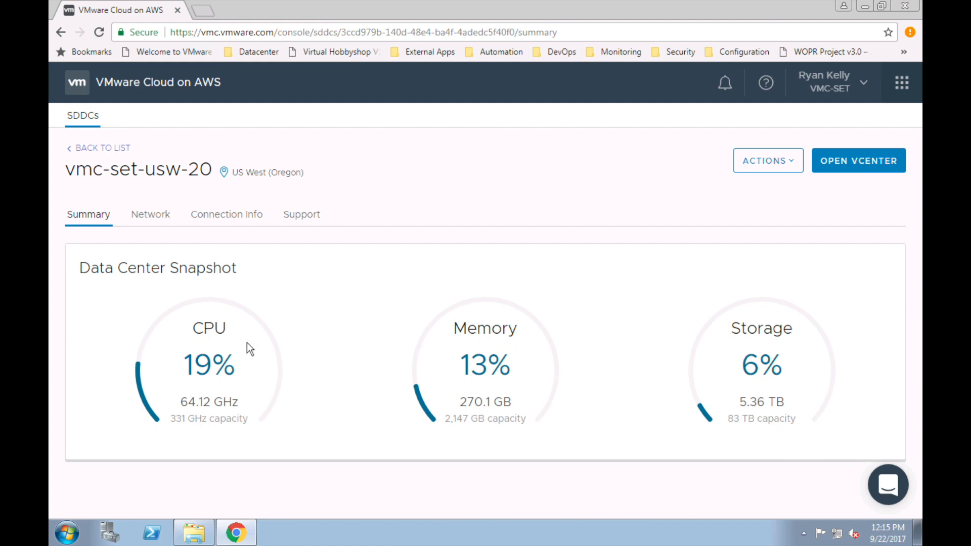
{"action": "left_click", "coordinate": [162, 219]}
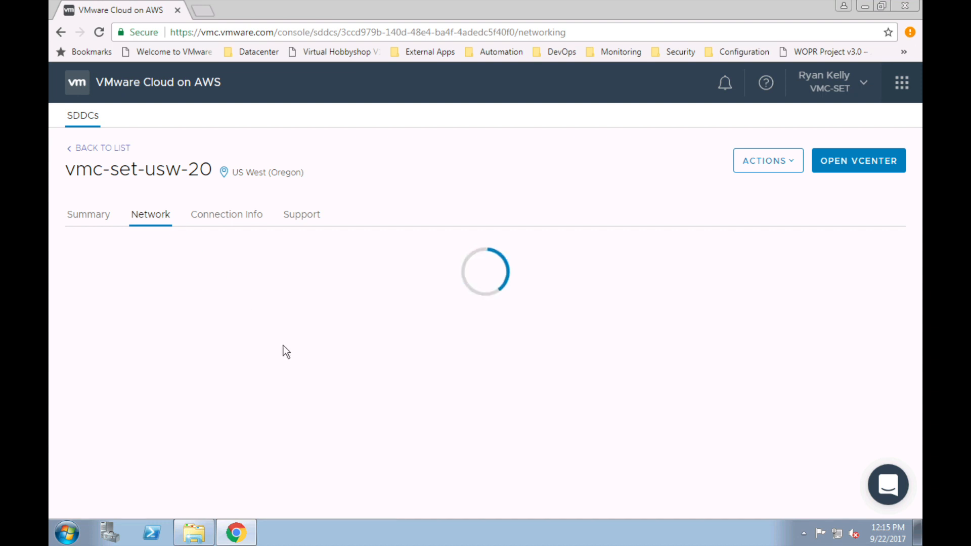
{"action": "scroll", "coordinate": [303, 371], "scroll_direction": "down", "scroll_amount": 2}
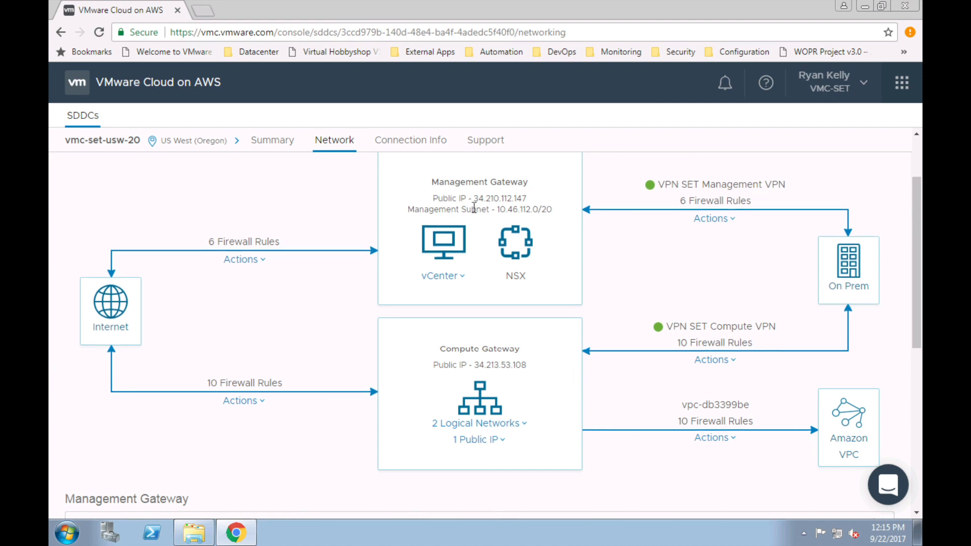
{"action": "scroll", "coordinate": [580, 263], "scroll_direction": "up", "scroll_amount": 1}
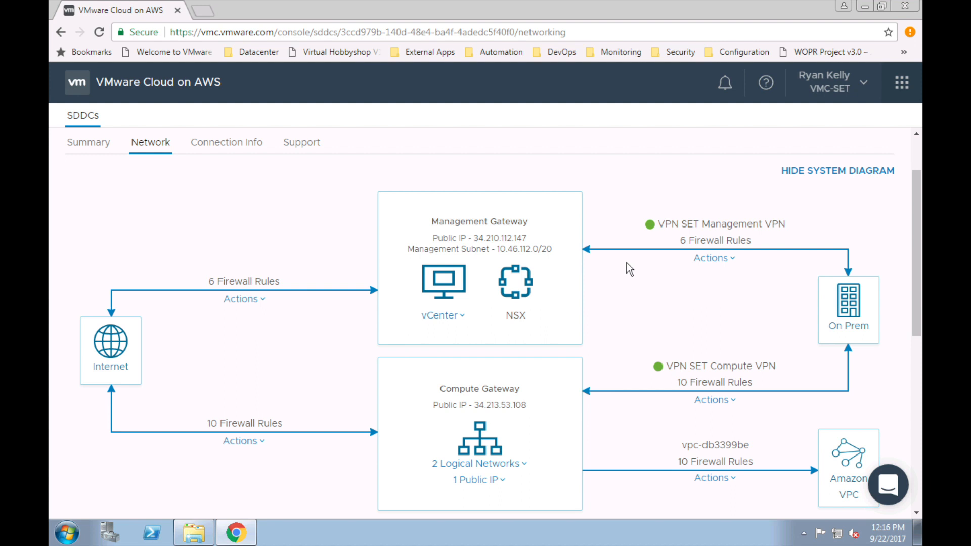
{"action": "scroll", "coordinate": [656, 320], "scroll_direction": "down", "scroll_amount": 2}
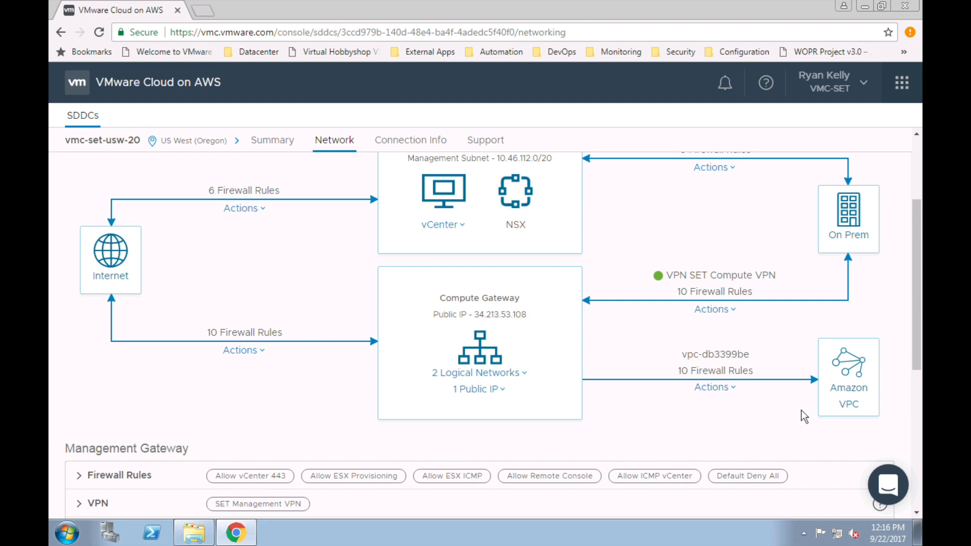
{"action": "scroll", "coordinate": [803, 413], "scroll_direction": "up", "scroll_amount": 3}
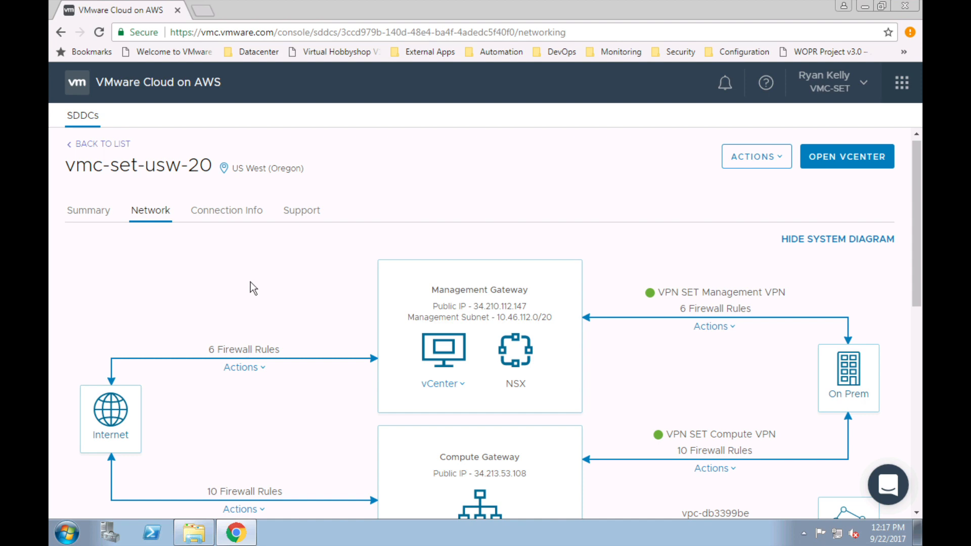
Step: Copy the default vCenter password from the credentials dialog and launch the vCenter login page
{"action": "left_click", "coordinate": [854, 170]}
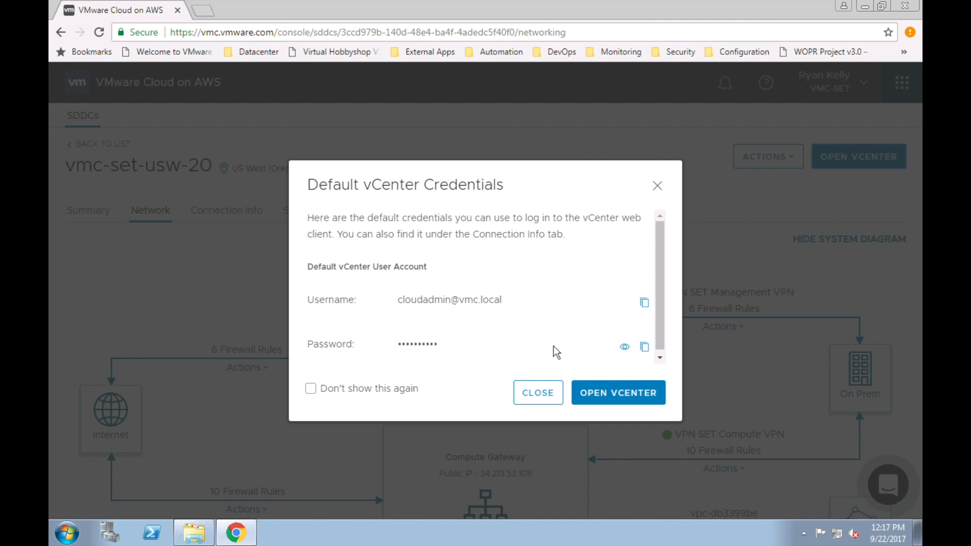
{"action": "left_click", "coordinate": [645, 348]}
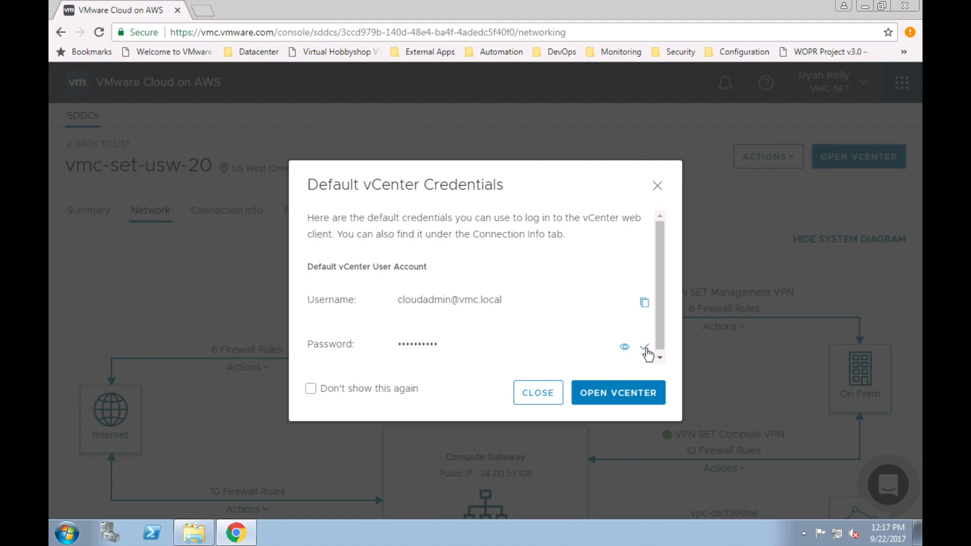
{"action": "left_click", "coordinate": [619, 401]}
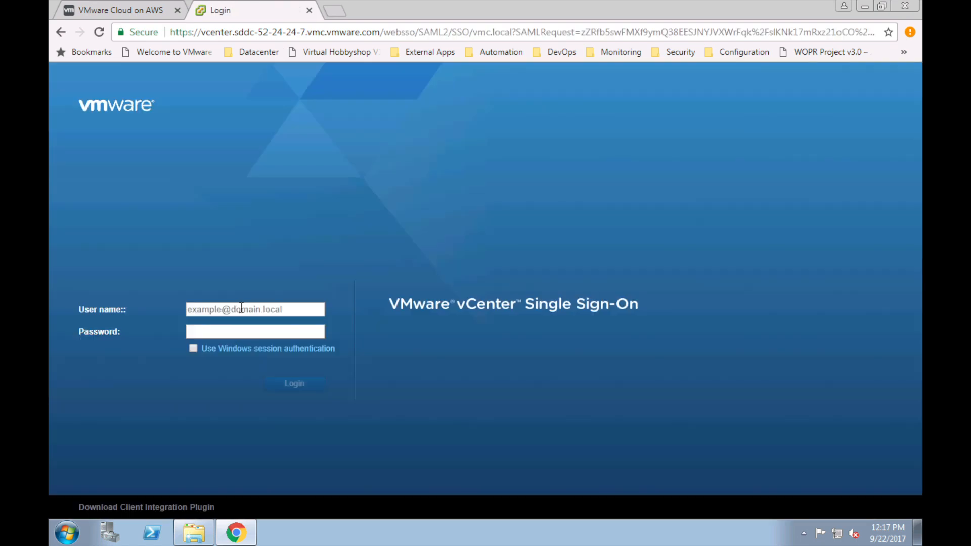
Step: Sign in to vCenter Single Sign-On with the cloudadmin account and the pasted password
{"action": "left_click", "coordinate": [241, 308]}
{"action": "type", "text": "cloud"}
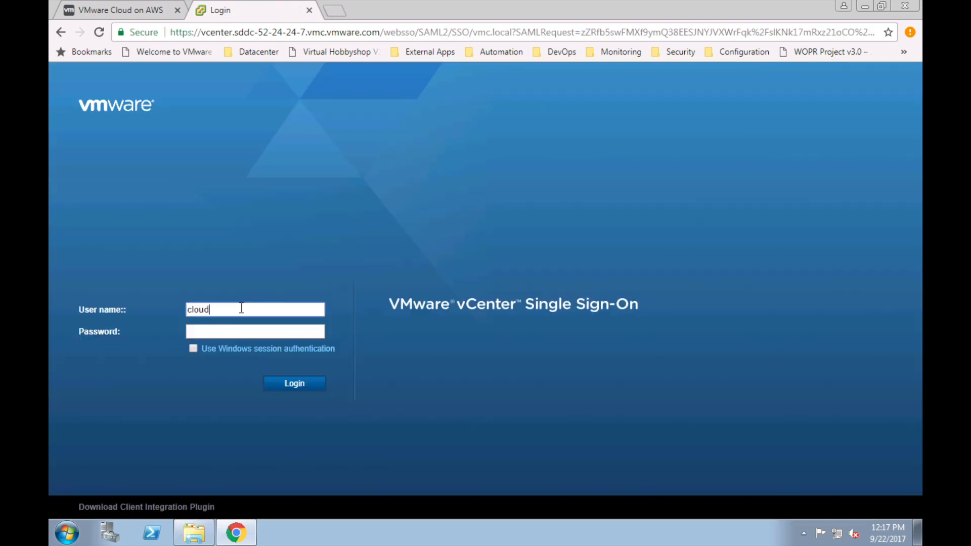
{"action": "type", "text": "admin@vmc.local"}
{"action": "key", "text": "Tab"}
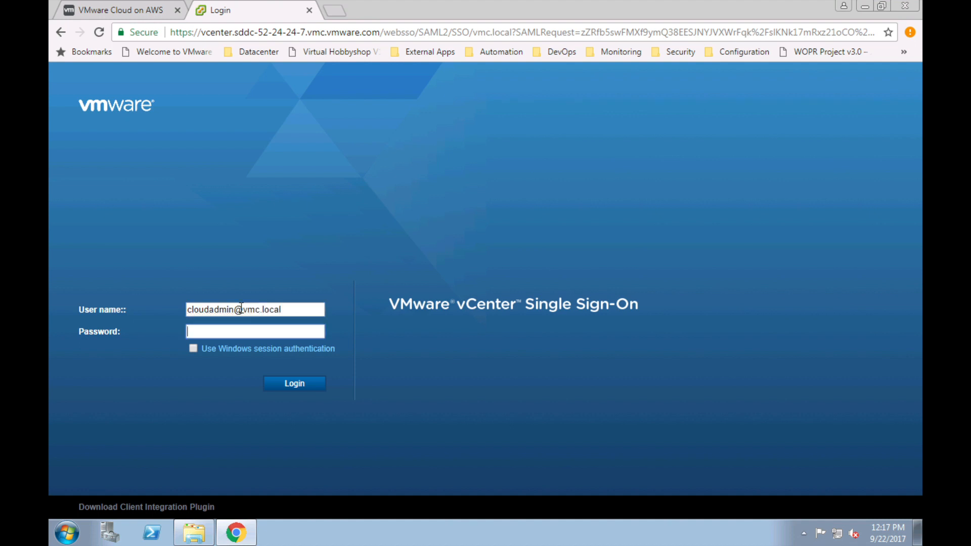
{"action": "right_click", "coordinate": [220, 331]}
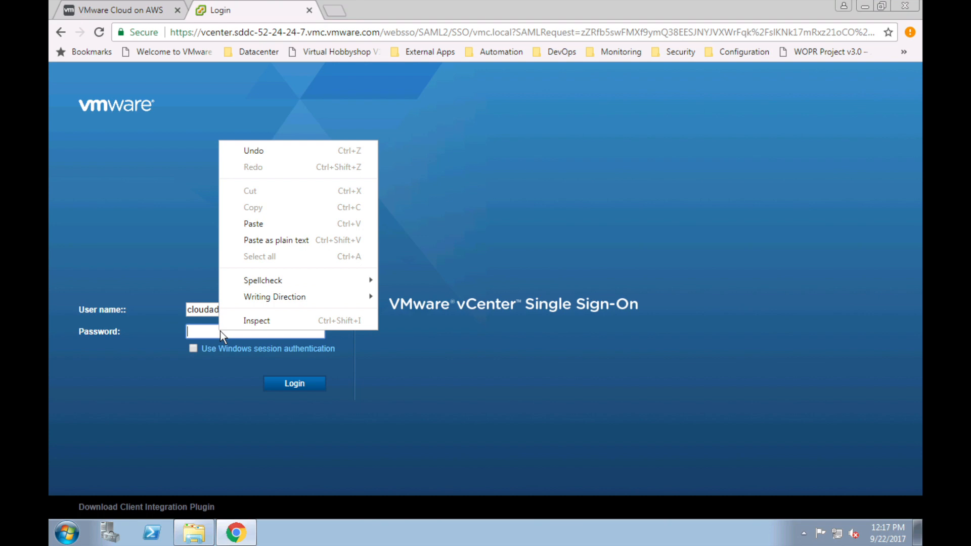
{"action": "left_click", "coordinate": [274, 219]}
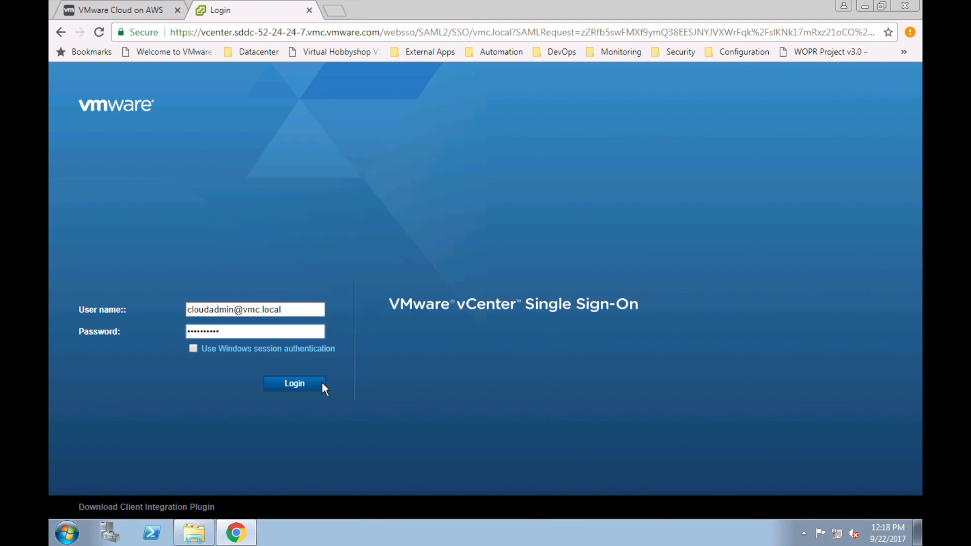
{"action": "left_click", "coordinate": [306, 384]}
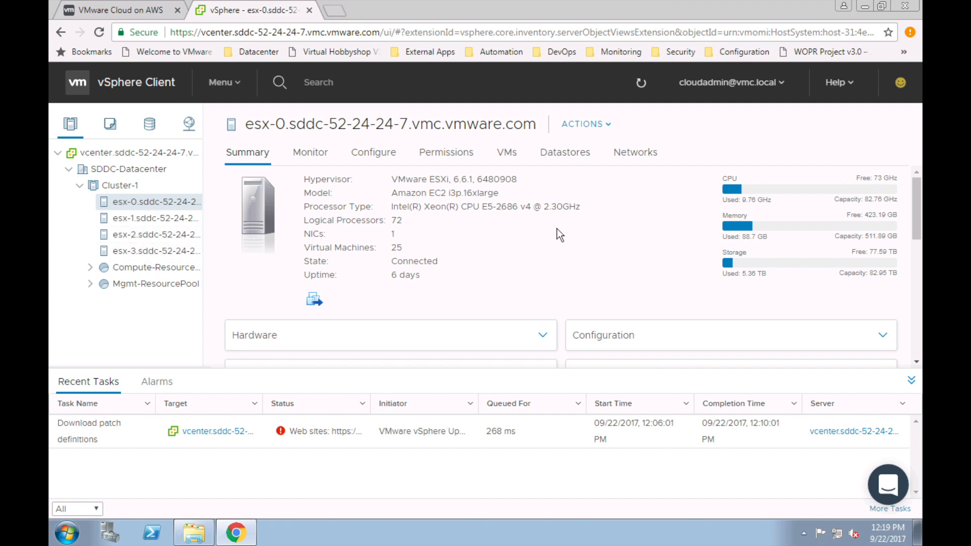
Step: Show esx-0's Datastores tab listing vsanDatastore and WorkloadDatastore
{"action": "scroll", "coordinate": [548, 235], "scroll_direction": "down", "scroll_amount": 3}
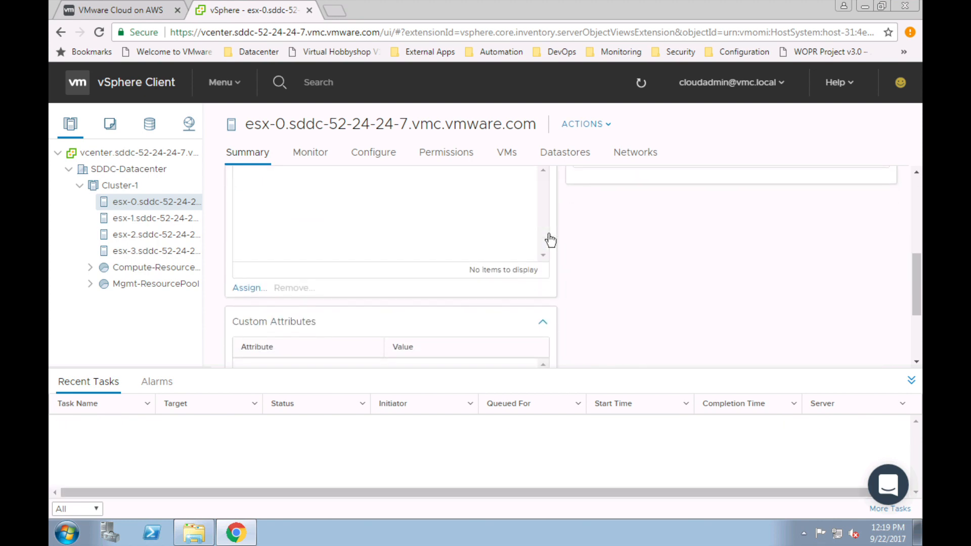
{"action": "scroll", "coordinate": [548, 235], "scroll_direction": "up", "scroll_amount": 3}
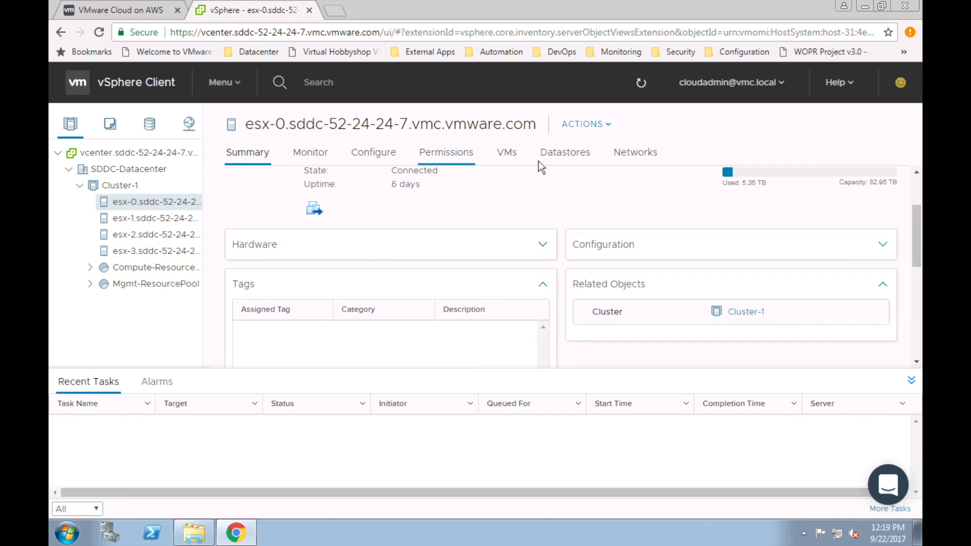
{"action": "left_click", "coordinate": [576, 156]}
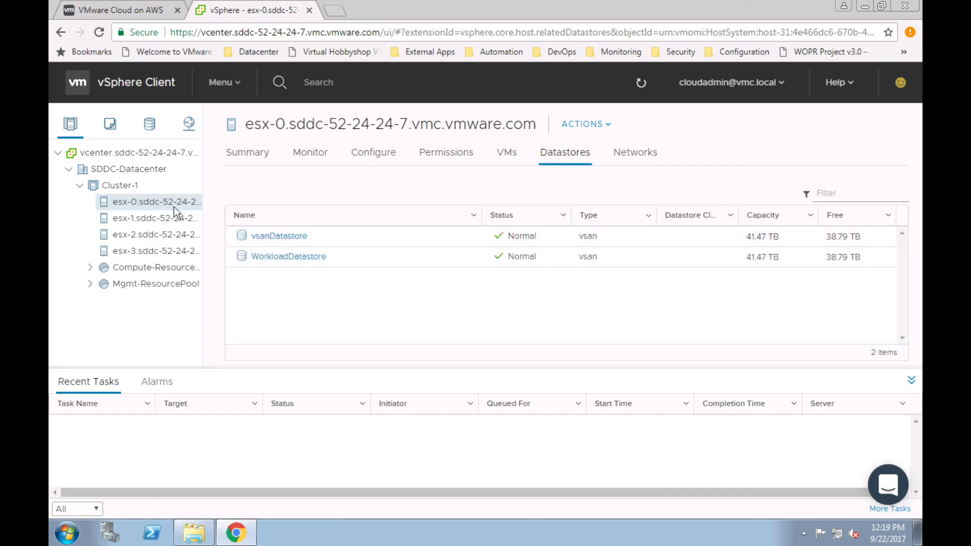
{"action": "left_click", "coordinate": [245, 85]}
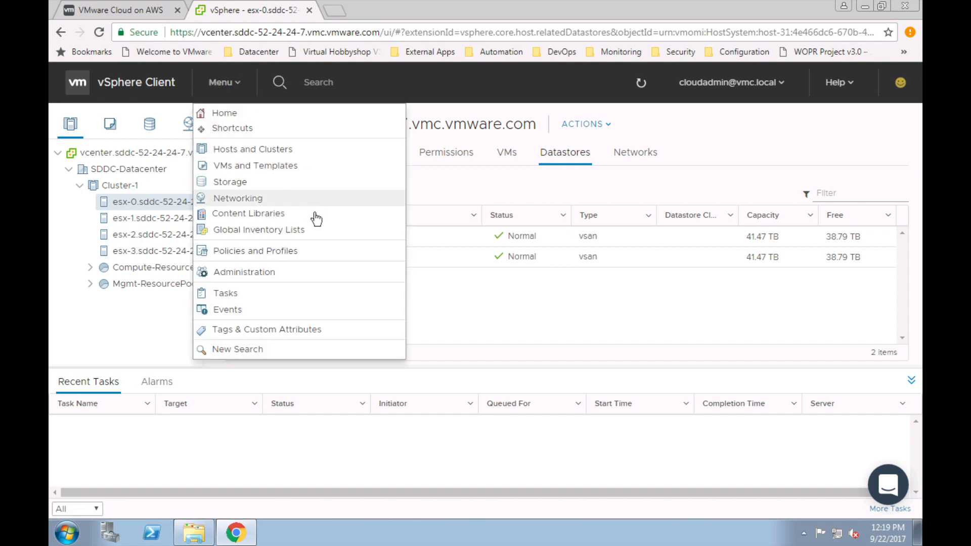
Step: Open Global Inventory Lists > Logical Networks and start creating a new logical network
{"action": "left_click", "coordinate": [303, 230]}
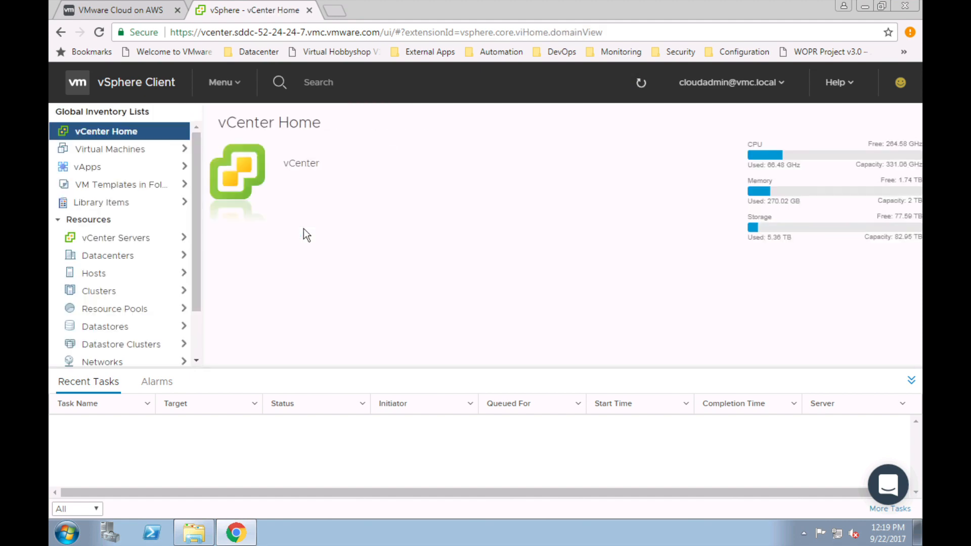
{"action": "left_click_drag", "start_coordinate": [196, 223], "coordinate": [198, 321]}
{"action": "left_click", "coordinate": [133, 358]}
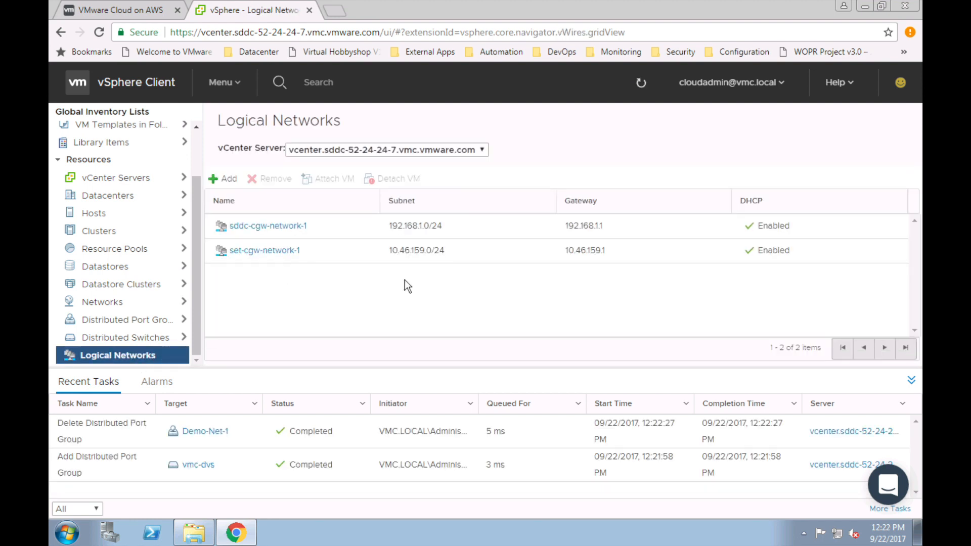
{"action": "left_click", "coordinate": [228, 179]}
Step: Add logical network Demo-Net-1 with CIDR 192.168.2.0/24, DHCP enabled and DNS domain corp.local
{"action": "left_click", "coordinate": [480, 293]}
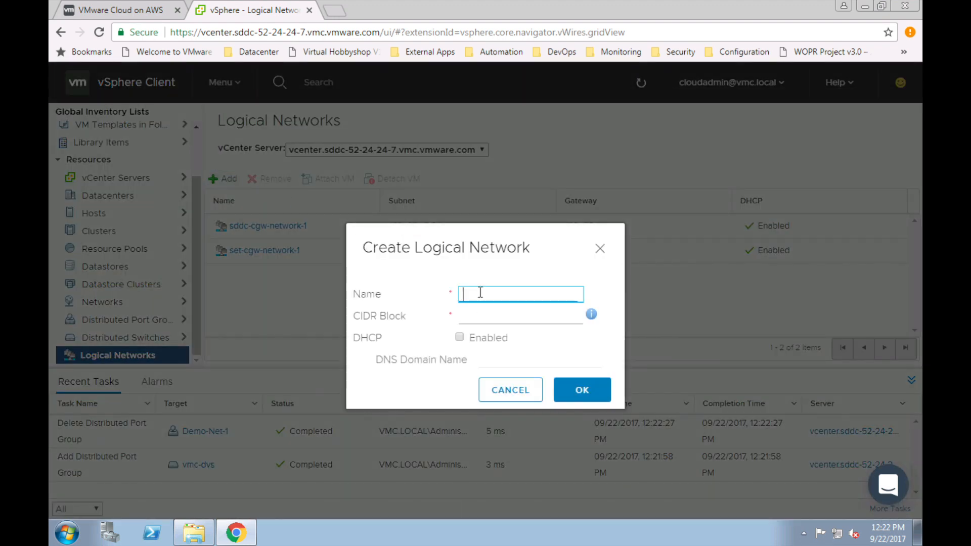
{"action": "type", "text": "Demo-Net-1"}
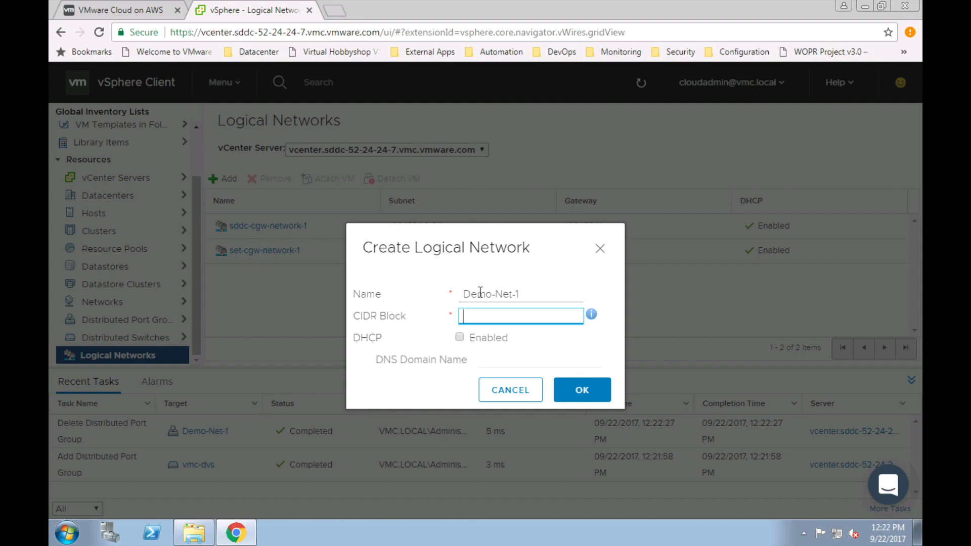
{"action": "type", "text": "192.168.2.0/24"}
{"action": "left_click", "coordinate": [463, 335]}
{"action": "left_click", "coordinate": [461, 336]}
{"action": "left_click", "coordinate": [500, 357]}
{"action": "type", "text": "corp.local"}
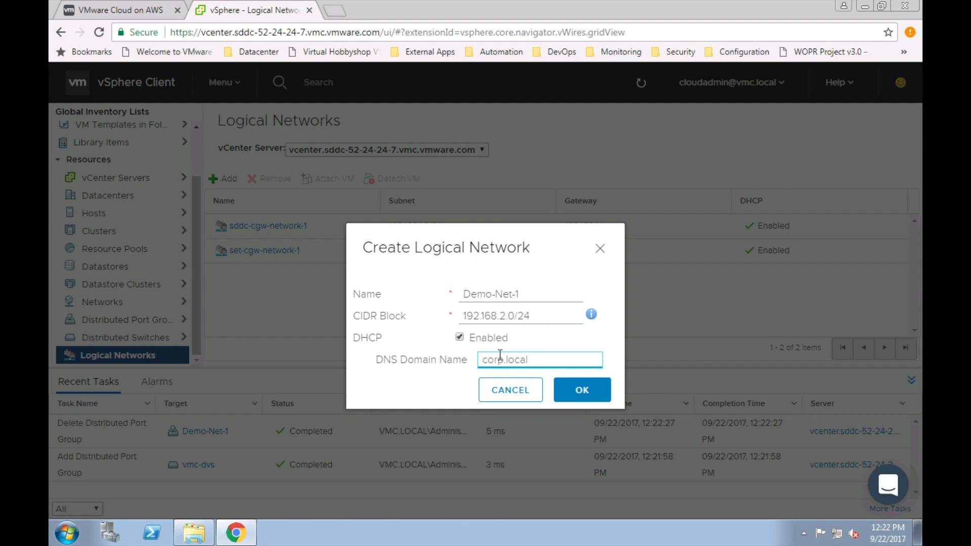
{"action": "left_click", "coordinate": [574, 390]}
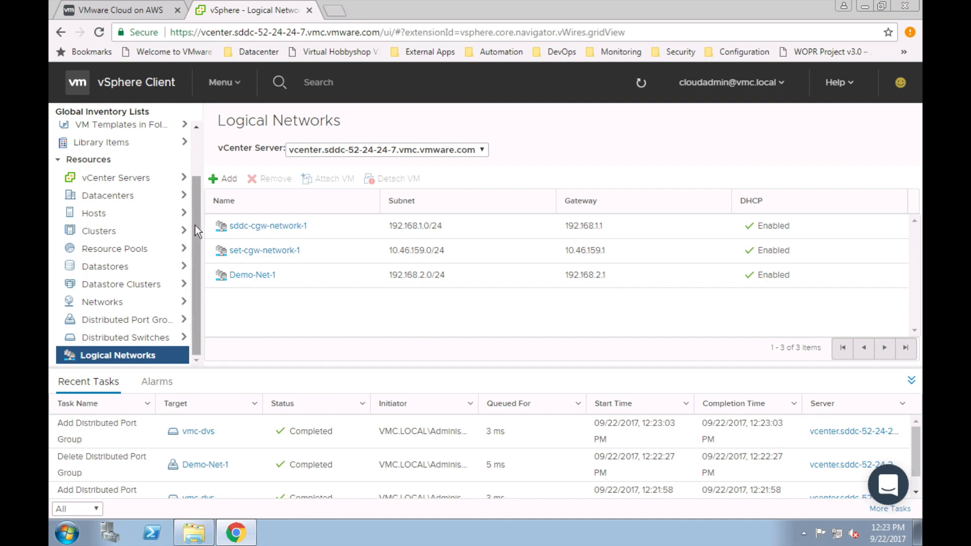
Step: Scroll the Global Inventory Lists navigator back up once Demo-Net-1 appears in the list
{"action": "left_click_drag", "start_coordinate": [195, 229], "coordinate": [195, 181]}
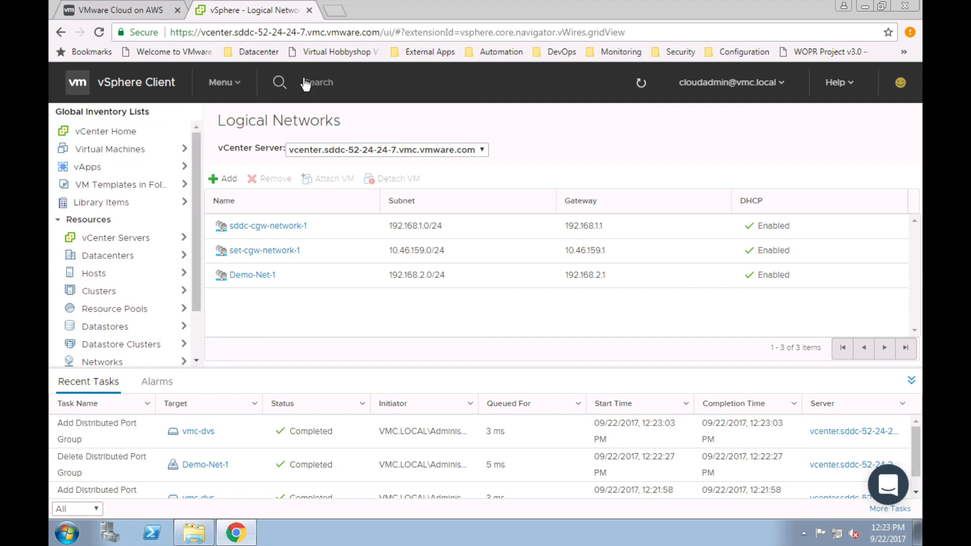
Step: Browse the Library Items list, then return to the esx-0 host's datastores
{"action": "left_click", "coordinate": [152, 205]}
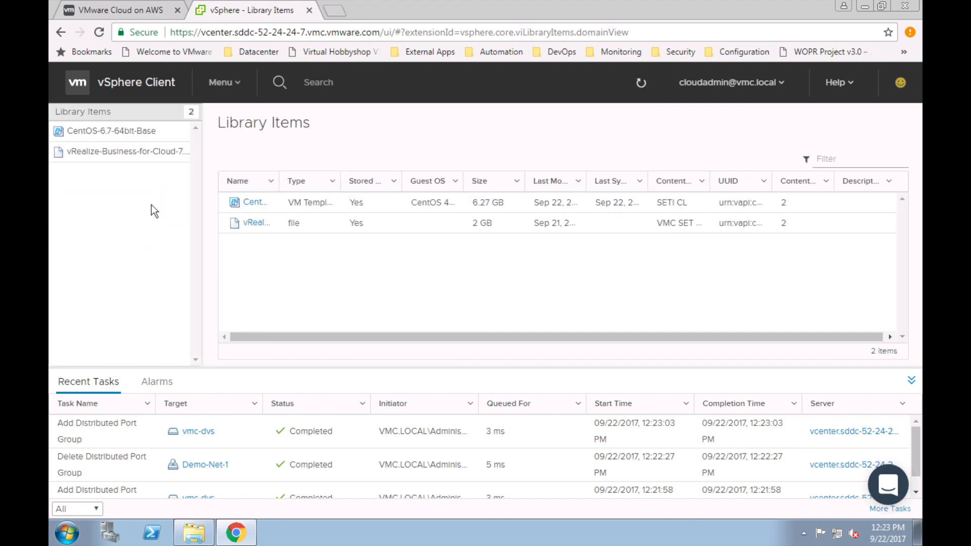
{"action": "left_click", "coordinate": [60, 32]}
{"action": "left_click", "coordinate": [61, 32]}
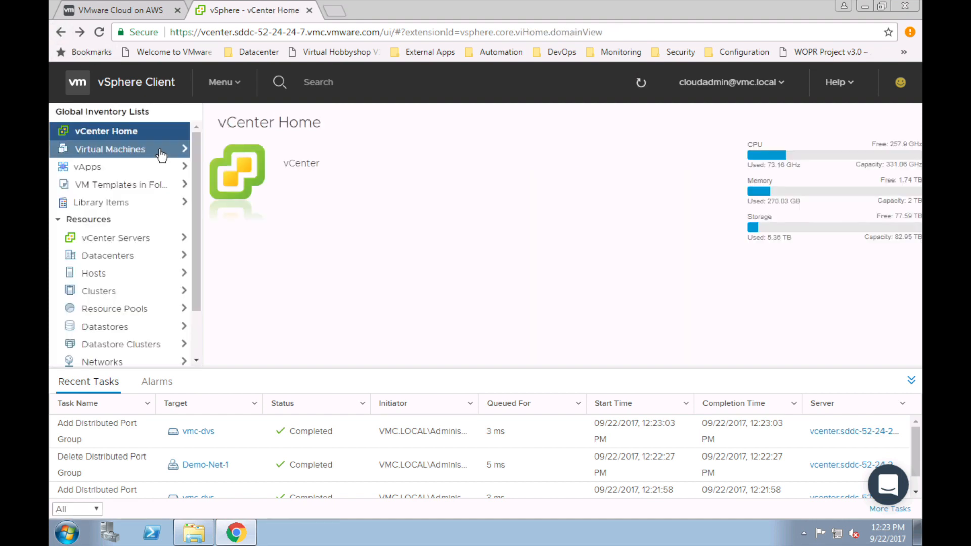
{"action": "left_click", "coordinate": [232, 82]}
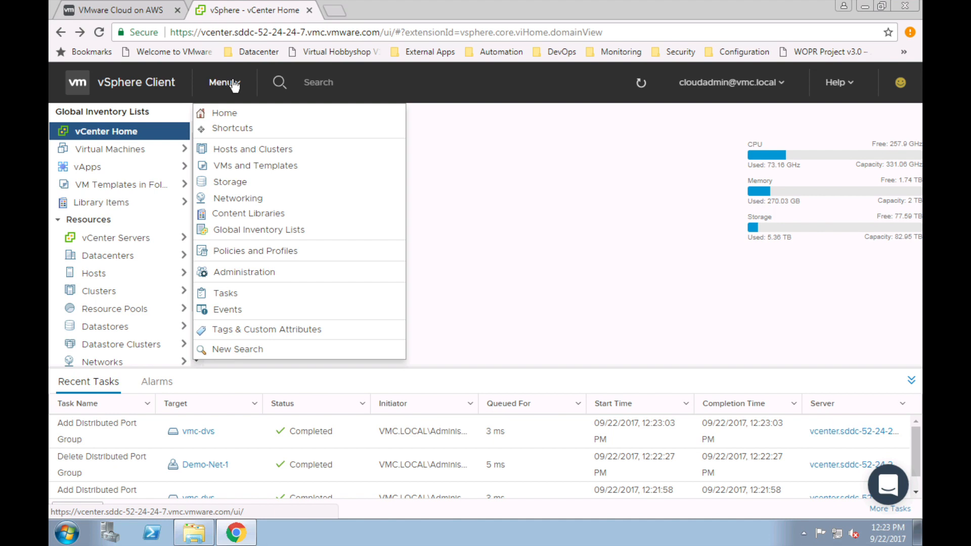
{"action": "left_click", "coordinate": [234, 83]}
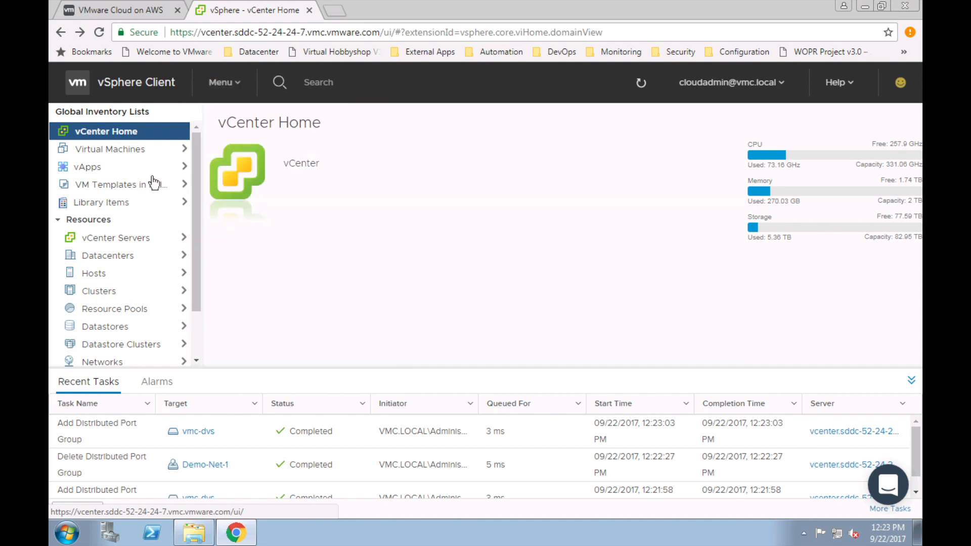
{"action": "left_click", "coordinate": [65, 36]}
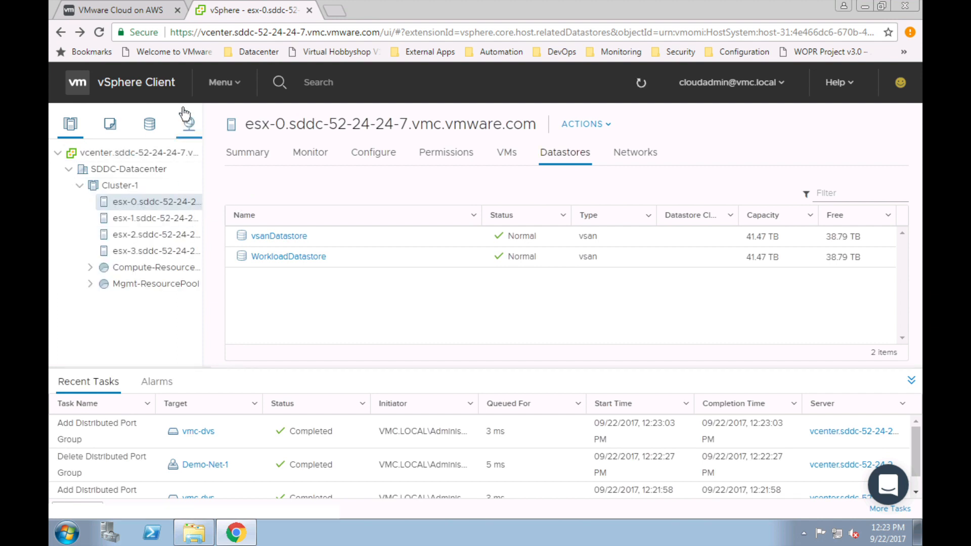
Step: Visit Content Libraries, reopen Logical Networks, then settle on the Content Libraries page
{"action": "left_click", "coordinate": [229, 83]}
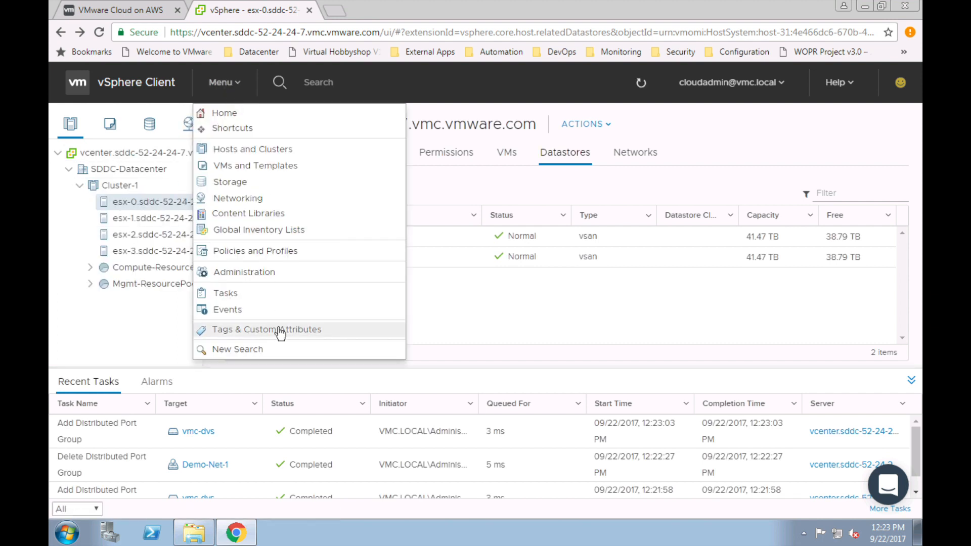
{"action": "left_click", "coordinate": [280, 214]}
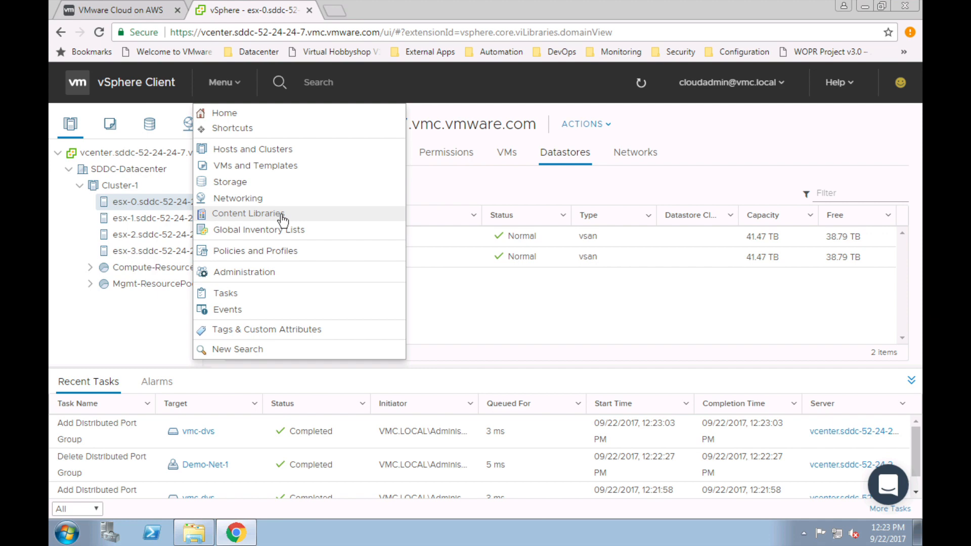
{"action": "left_click", "coordinate": [240, 83]}
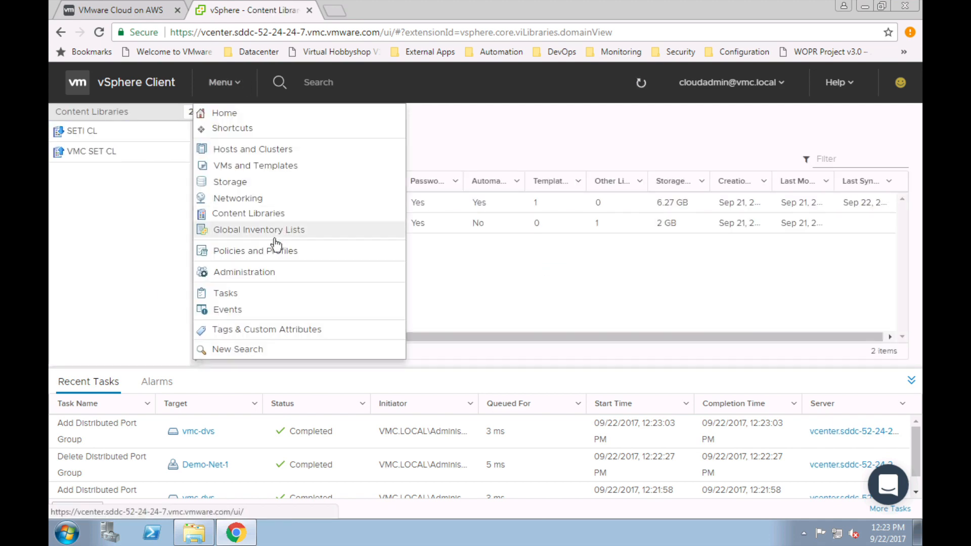
{"action": "left_click", "coordinate": [276, 231]}
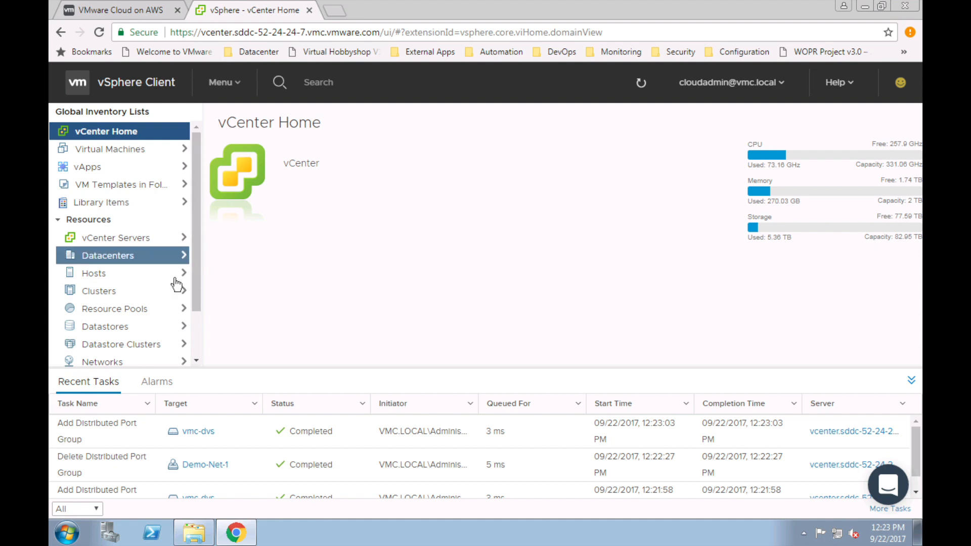
{"action": "scroll", "coordinate": [199, 259], "scroll_direction": "down", "scroll_amount": 1}
{"action": "scroll", "coordinate": [151, 354], "scroll_direction": "down", "scroll_amount": 3}
{"action": "left_click", "coordinate": [117, 355]}
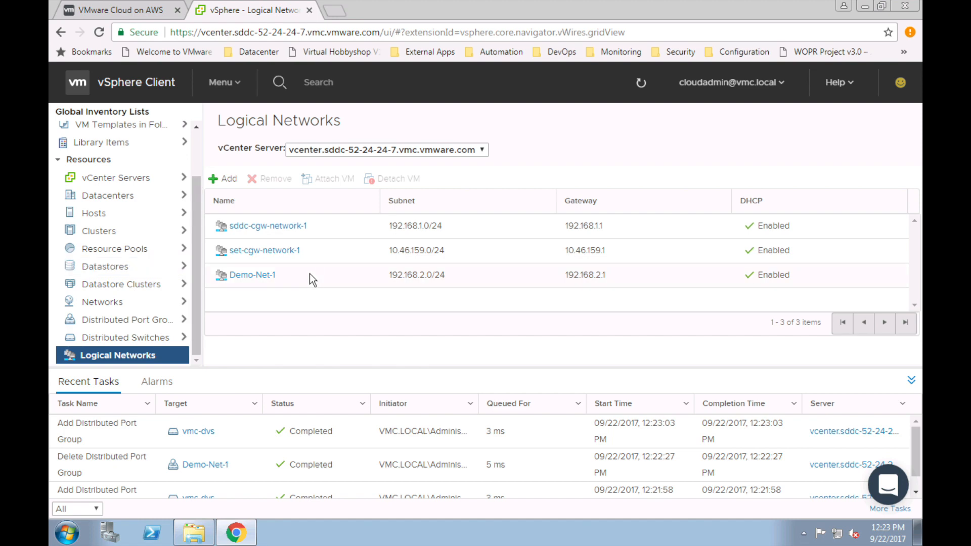
{"action": "left_click", "coordinate": [240, 90]}
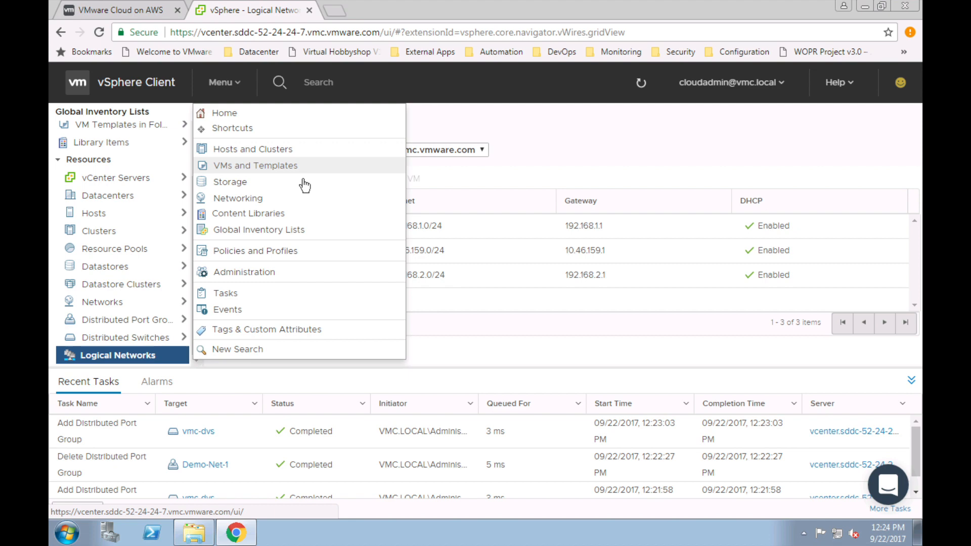
{"action": "left_click", "coordinate": [271, 217]}
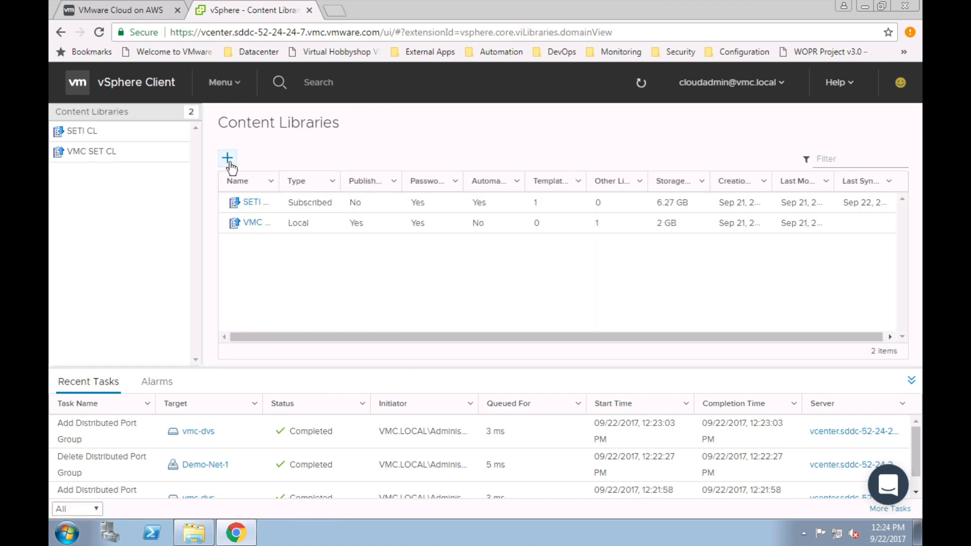
Step: Create local library Demo-Library backed by WorkloadDatastore, then refresh the Content Libraries list
{"action": "left_click", "coordinate": [228, 159]}
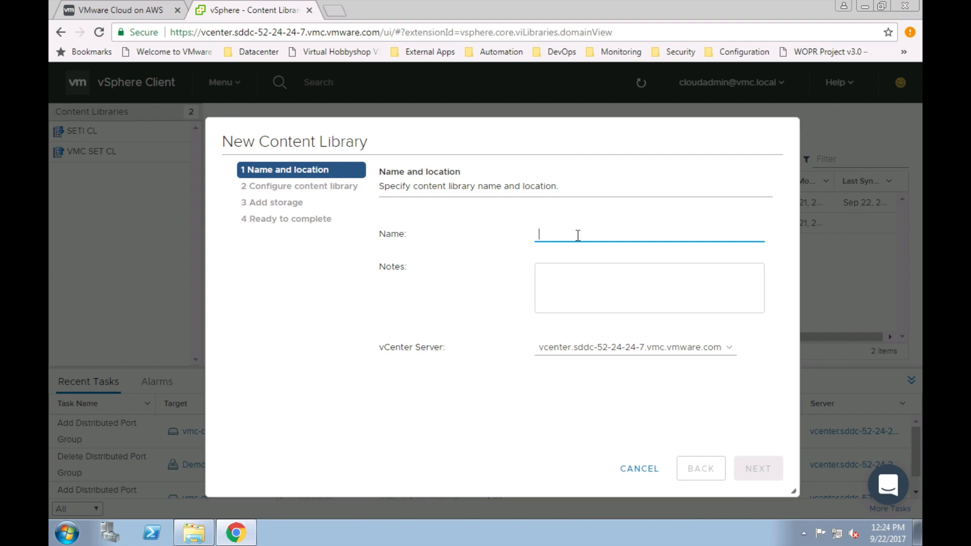
{"action": "type", "text": "Demo"}
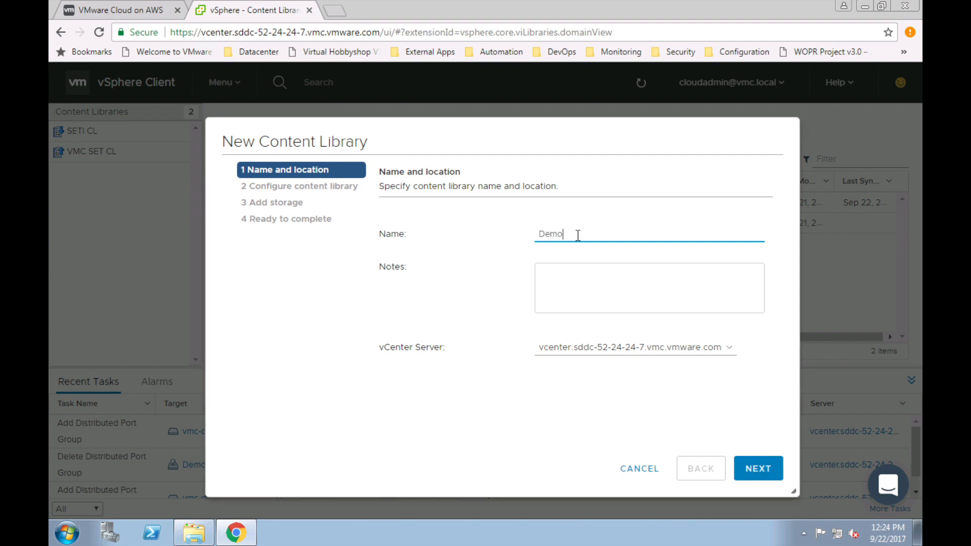
{"action": "type", "text": "-Library"}
{"action": "left_click", "coordinate": [567, 266]}
{"action": "left_click", "coordinate": [766, 471]}
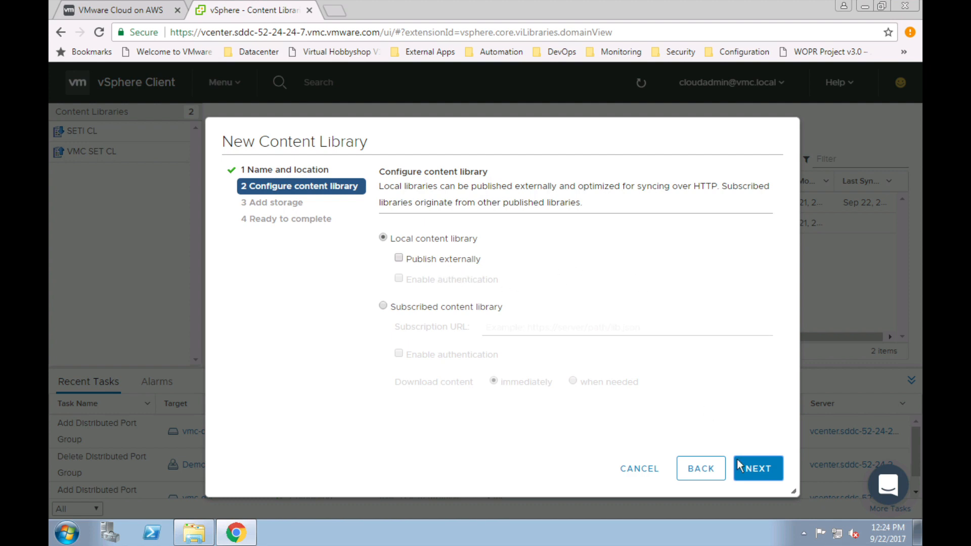
{"action": "left_click", "coordinate": [756, 469]}
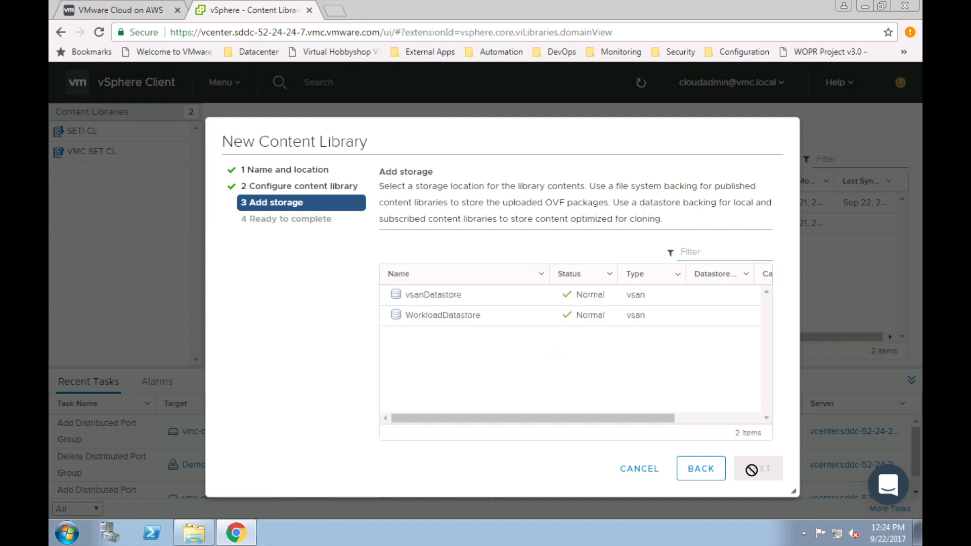
{"action": "left_click", "coordinate": [453, 316]}
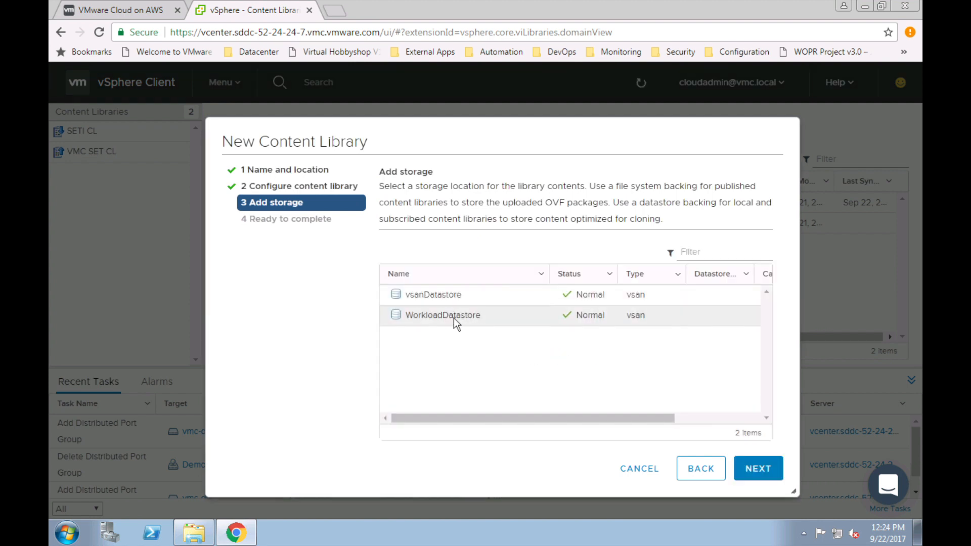
{"action": "left_click", "coordinate": [756, 469]}
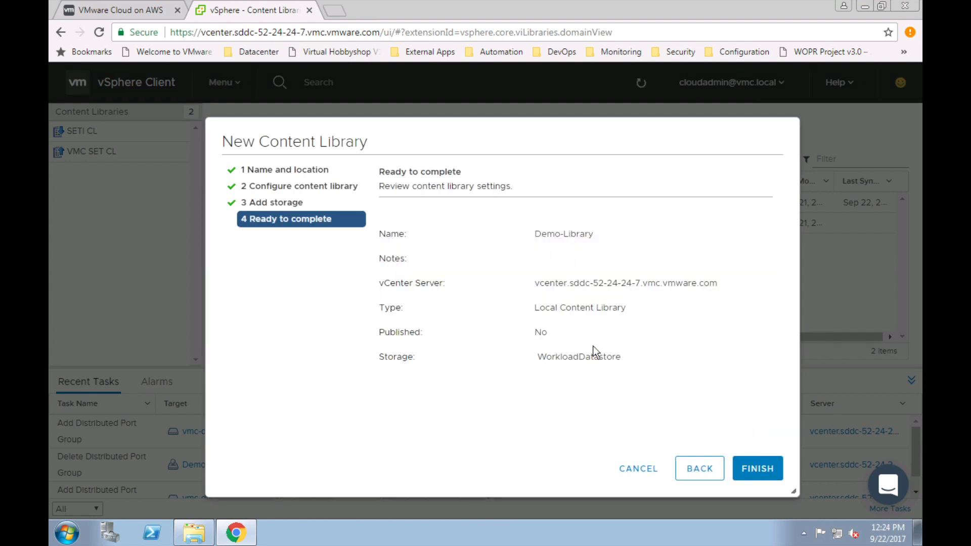
{"action": "left_click", "coordinate": [757, 469]}
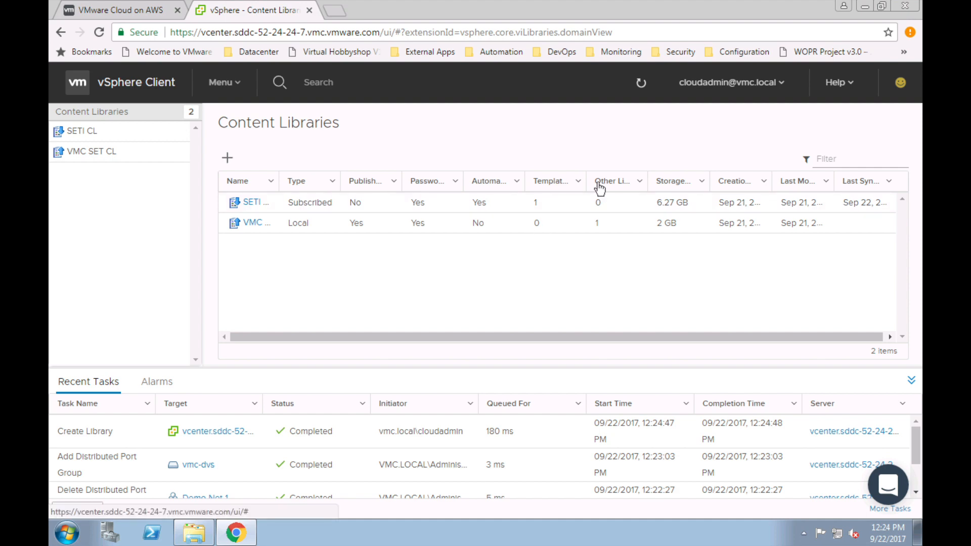
{"action": "left_click", "coordinate": [640, 84]}
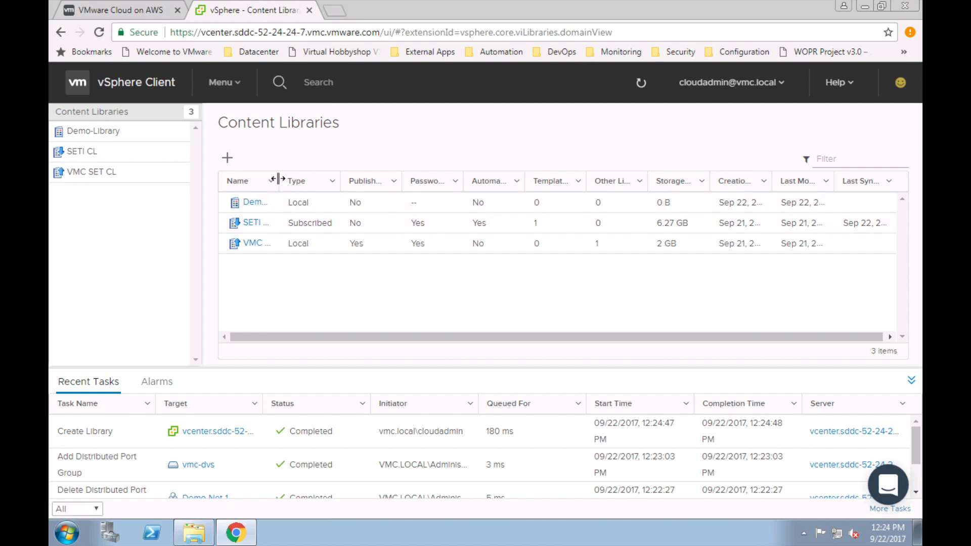
Step: Widen the Name column, open Demo-Library's Templates view and bring up its Actions menu
{"action": "left_click_drag", "start_coordinate": [279, 181], "coordinate": [348, 181]}
{"action": "left_click", "coordinate": [281, 203]}
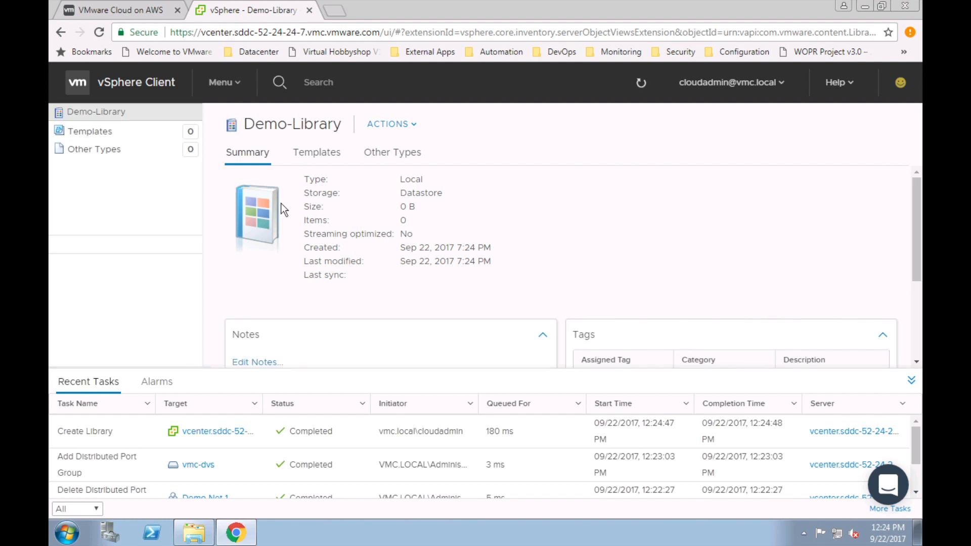
{"action": "left_click", "coordinate": [95, 133]}
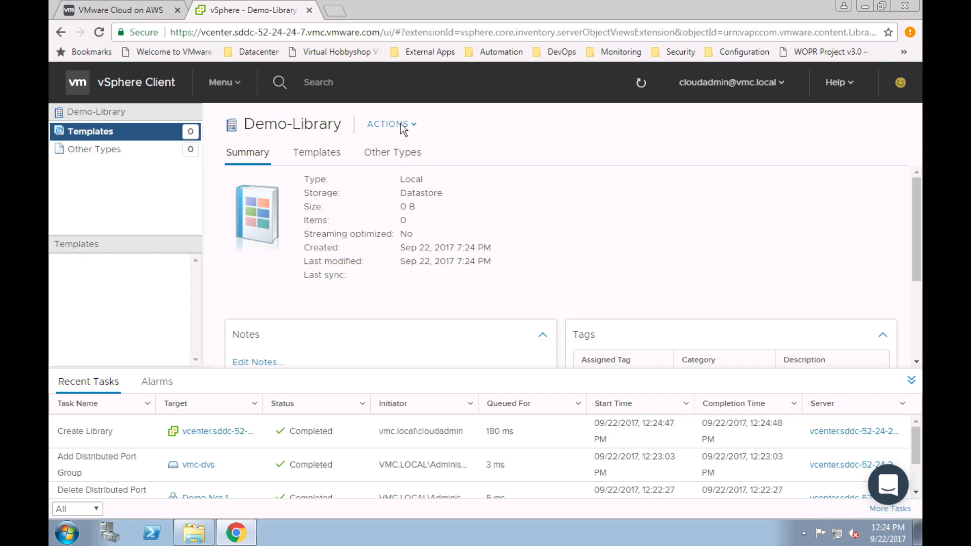
{"action": "left_click", "coordinate": [414, 125]}
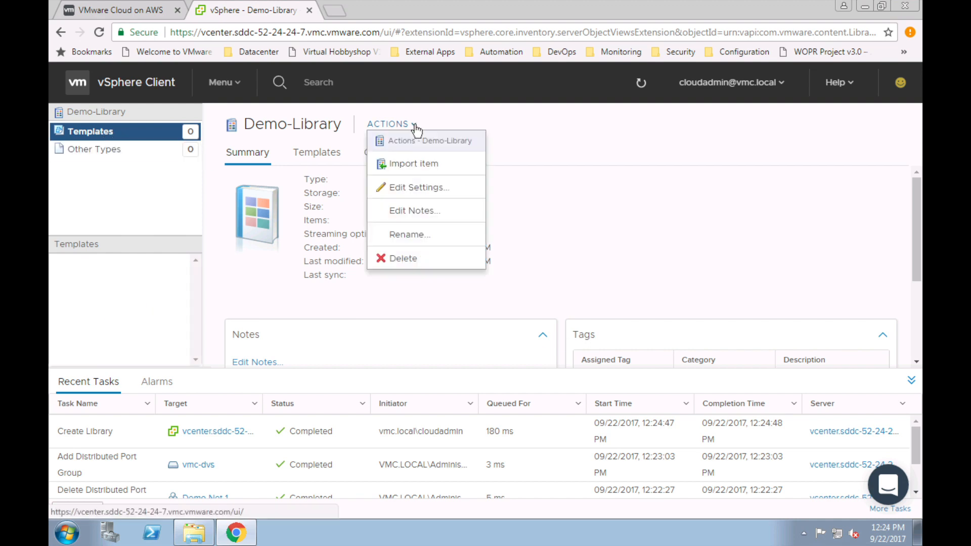
Step: Import the local file WindowsServer.ova into Demo-Library as a new item
{"action": "left_click", "coordinate": [418, 165]}
{"action": "left_click", "coordinate": [362, 258]}
{"action": "left_click", "coordinate": [405, 289]}
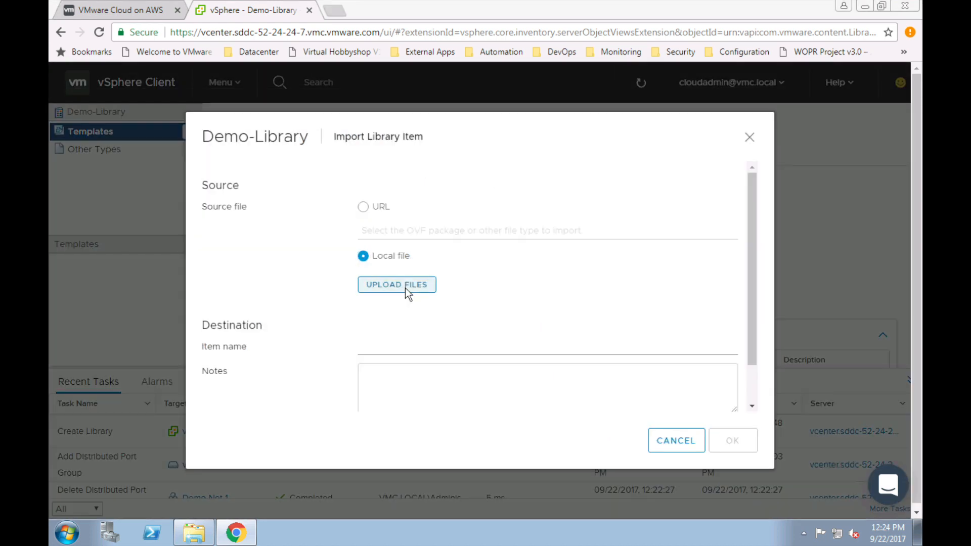
{"action": "left_click", "coordinate": [253, 126]}
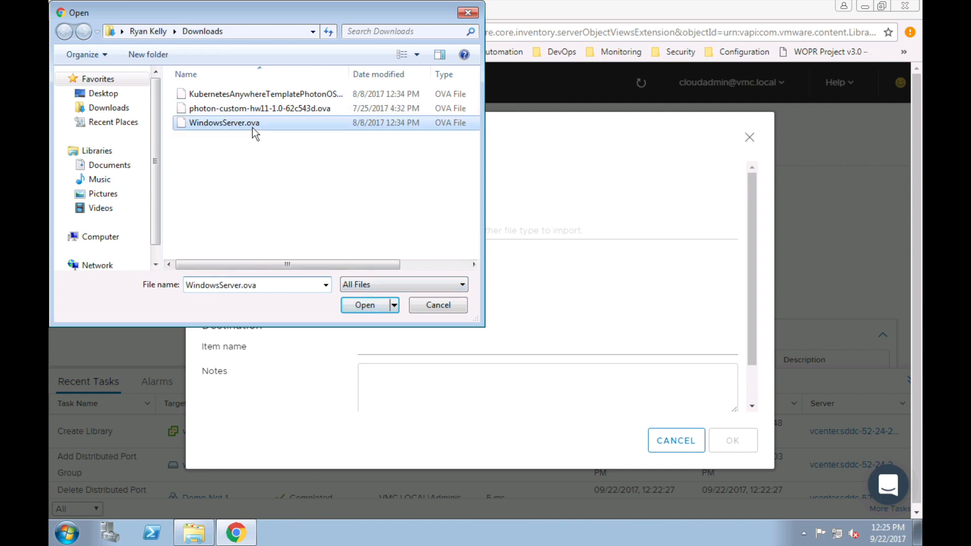
{"action": "left_click", "coordinate": [362, 306]}
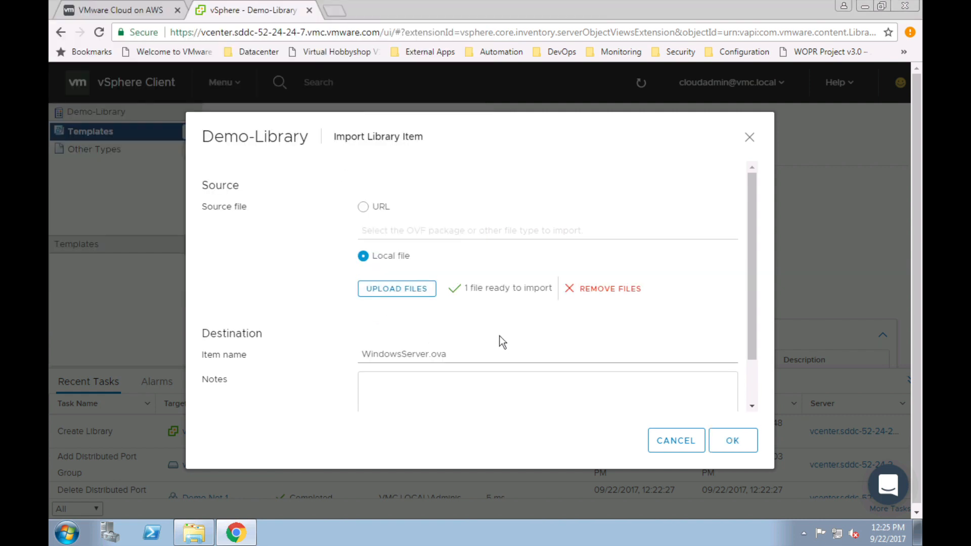
{"action": "left_click", "coordinate": [732, 442]}
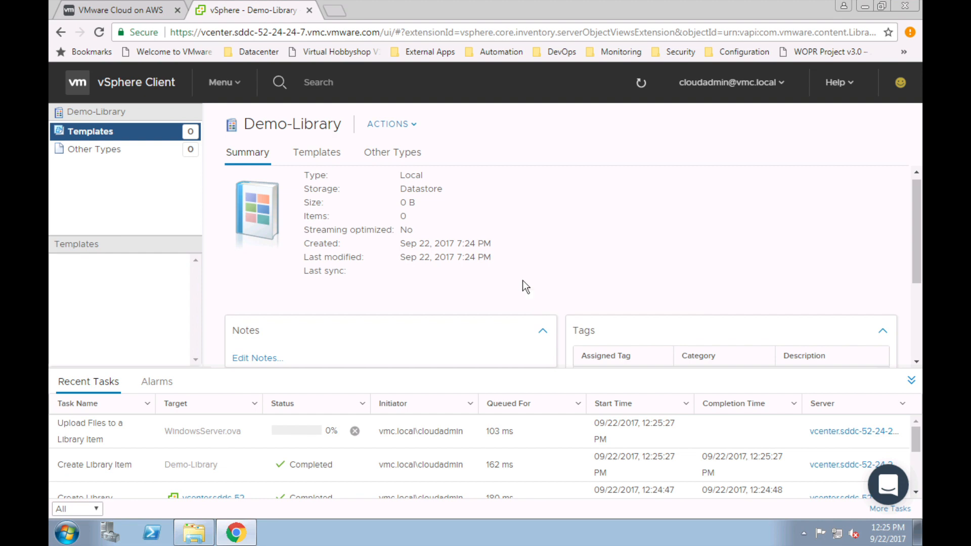
Step: Scroll down the page while the WindowsServer.ova upload sits at 0%
{"action": "scroll", "coordinate": [521, 263], "scroll_direction": "down", "scroll_amount": 1}
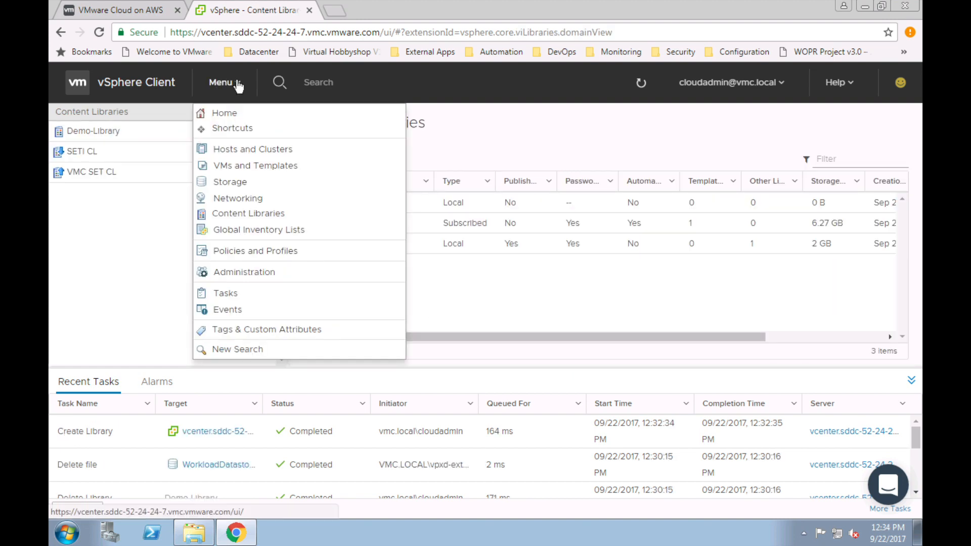
Step: In VMs and Templates, expand the Templates folder and bring up Windows2012R2's actions
{"action": "left_click", "coordinate": [259, 165]}
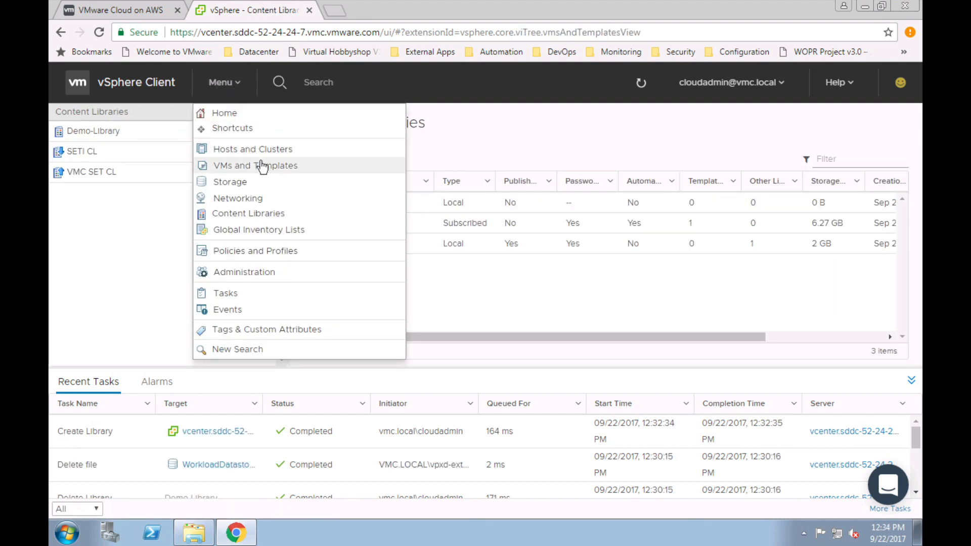
{"action": "left_click", "coordinate": [80, 218]}
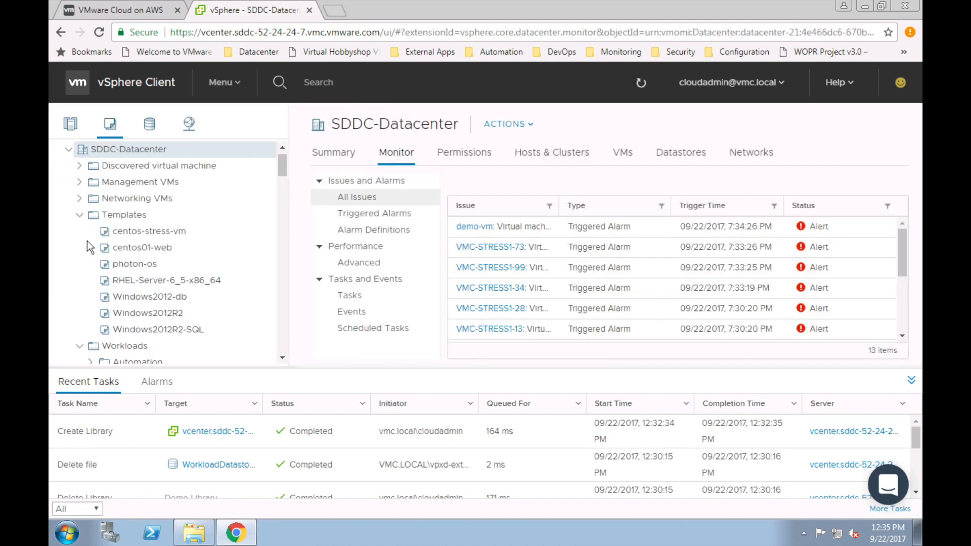
{"action": "scroll", "coordinate": [207, 248], "scroll_direction": "down", "scroll_amount": 3}
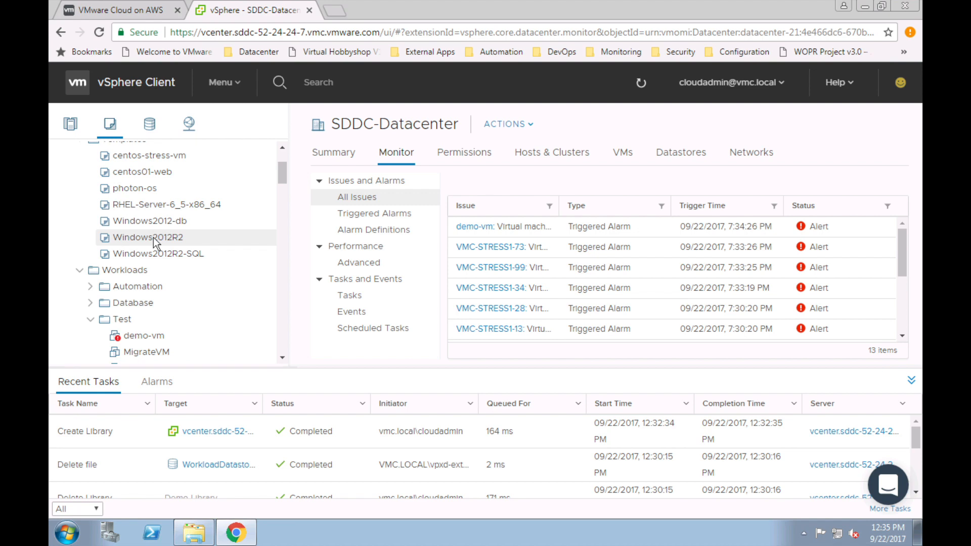
{"action": "right_click", "coordinate": [154, 242]}
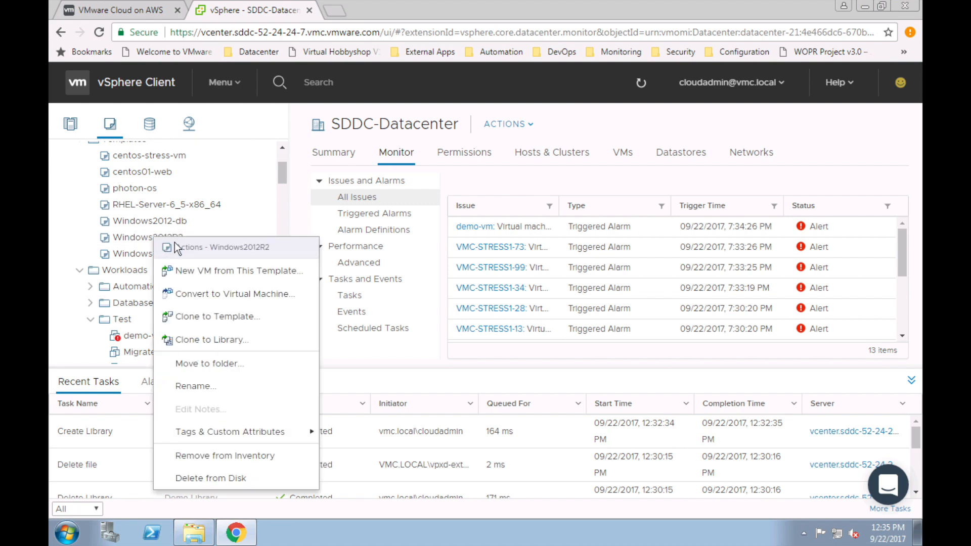
Step: Deploy a VM named DemoWindows from Windows2012R2 into the Workloads > Test folder
{"action": "left_click", "coordinate": [212, 275]}
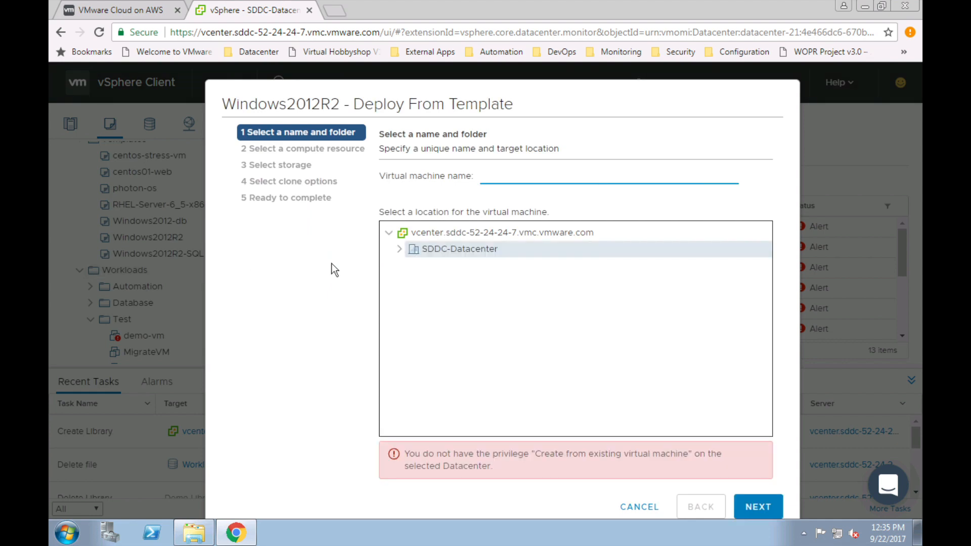
{"action": "type", "text": "DemoWindows"}
{"action": "left_click", "coordinate": [403, 250]}
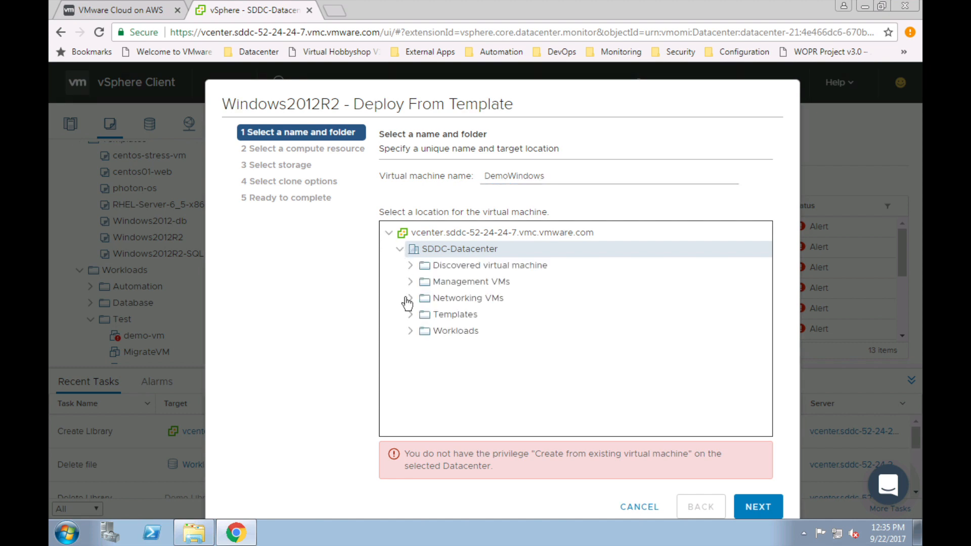
{"action": "left_click", "coordinate": [411, 332]}
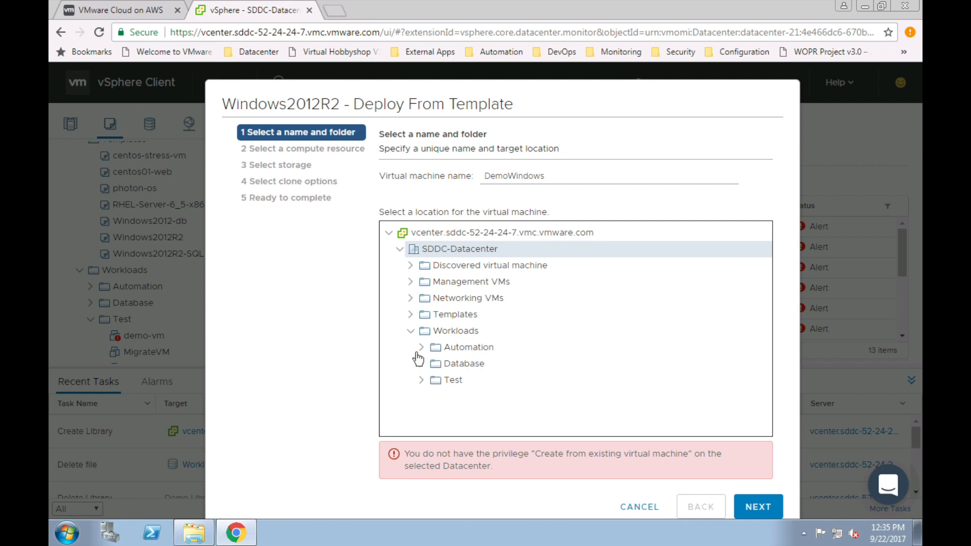
{"action": "left_click", "coordinate": [451, 380]}
{"action": "left_click", "coordinate": [758, 507]}
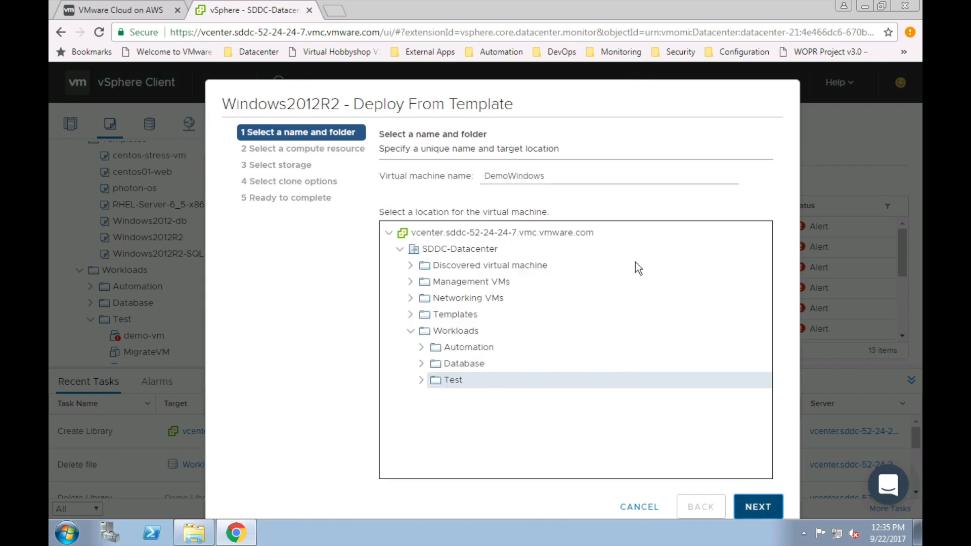
Step: Run DemoWindows in Cluster-1's Test-ResourcePool and store it on WorkloadDatastore
{"action": "left_click", "coordinate": [400, 197]}
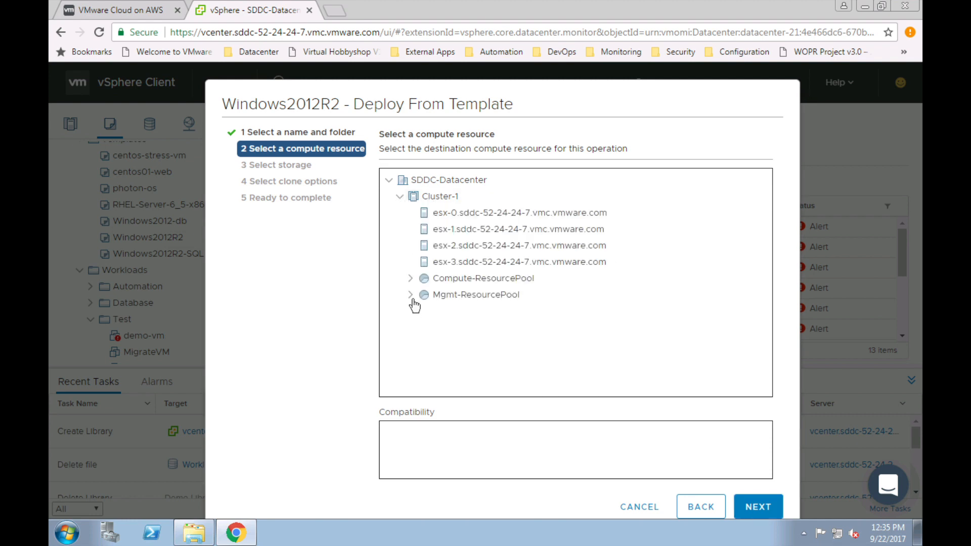
{"action": "left_click", "coordinate": [410, 278]}
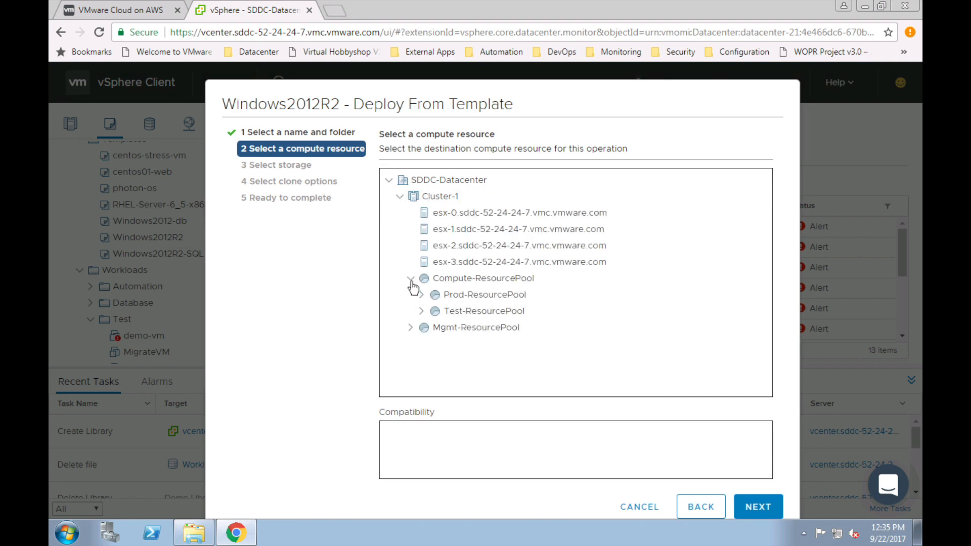
{"action": "left_click", "coordinate": [450, 314]}
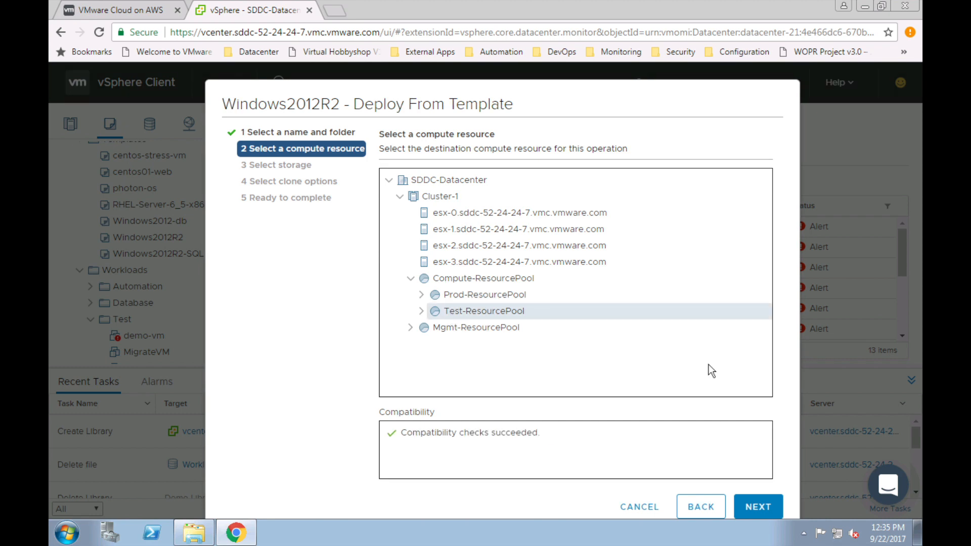
{"action": "left_click", "coordinate": [758, 507]}
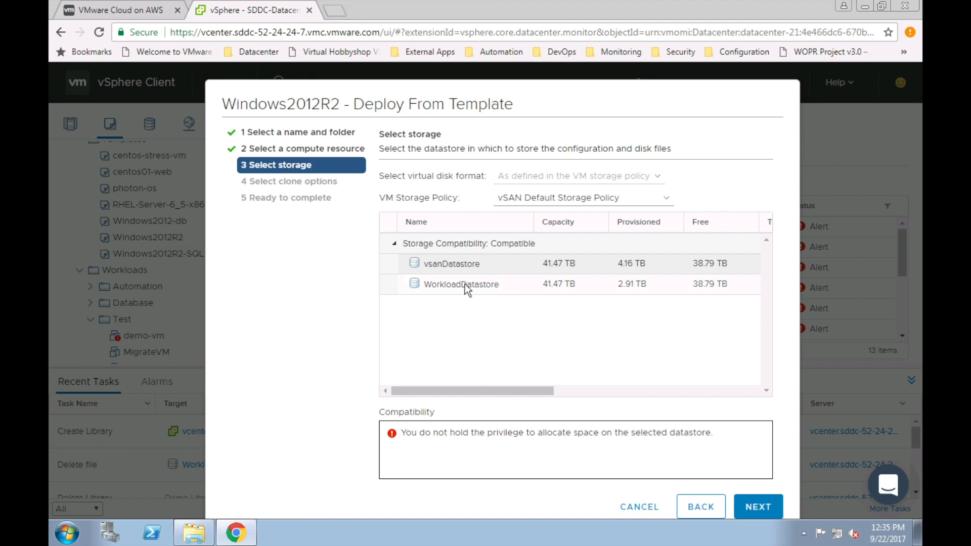
{"action": "left_click", "coordinate": [466, 283]}
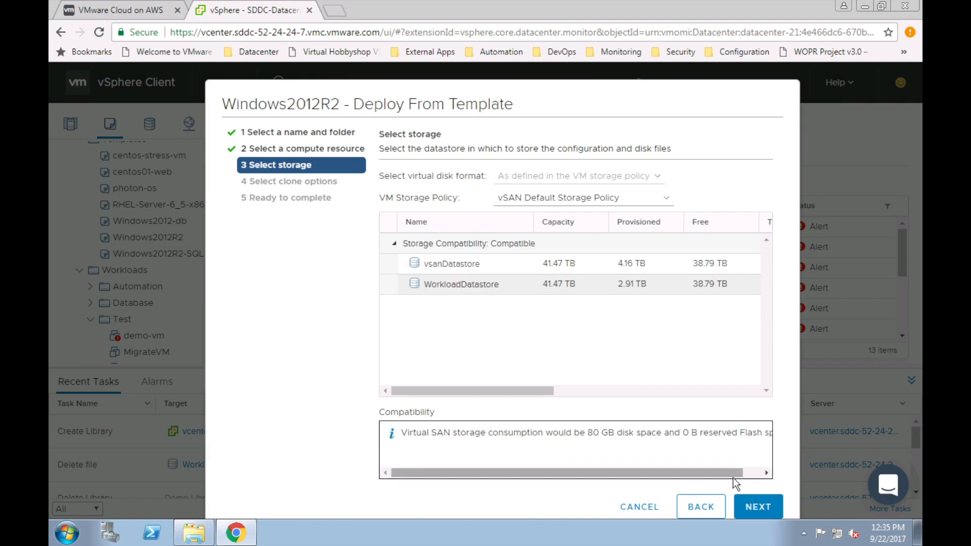
{"action": "left_click", "coordinate": [755, 506]}
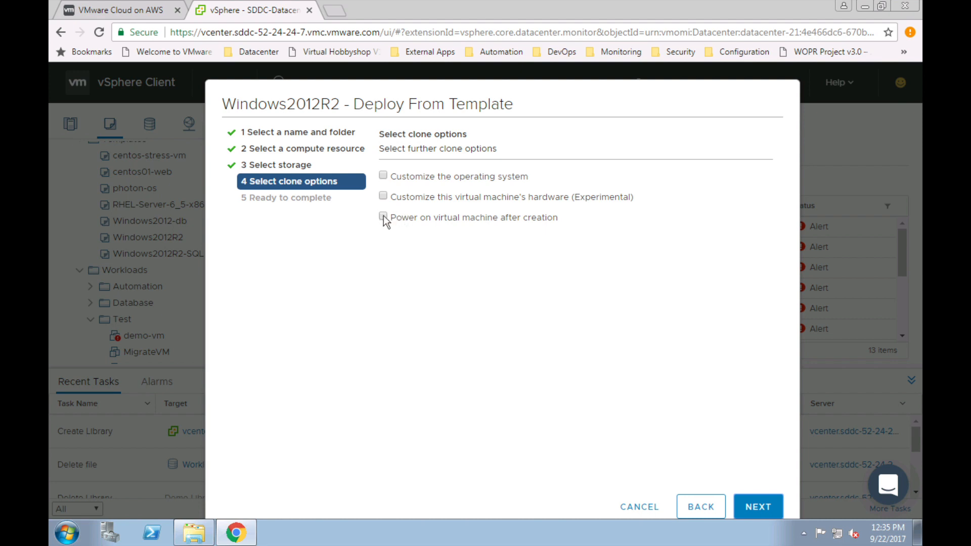
Step: Apply the Windows customization spec, enable power-on after creation, and finish the deployment
{"action": "left_click", "coordinate": [383, 176]}
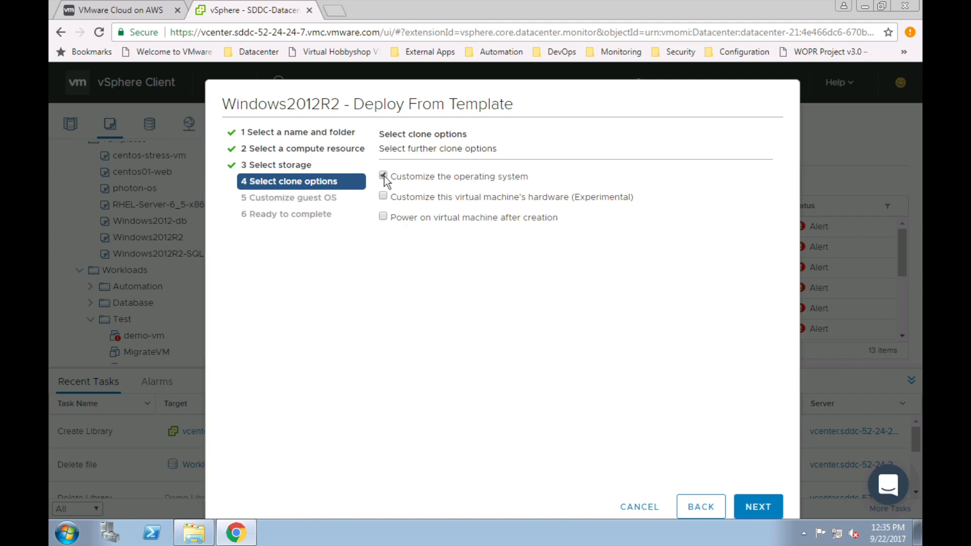
{"action": "left_click", "coordinate": [383, 217]}
{"action": "left_click", "coordinate": [757, 508]}
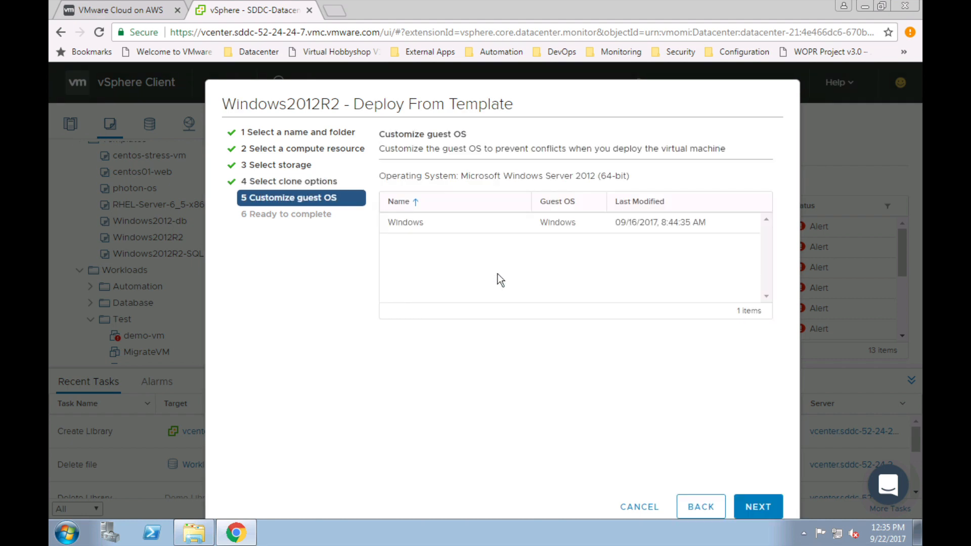
{"action": "left_click", "coordinate": [533, 229]}
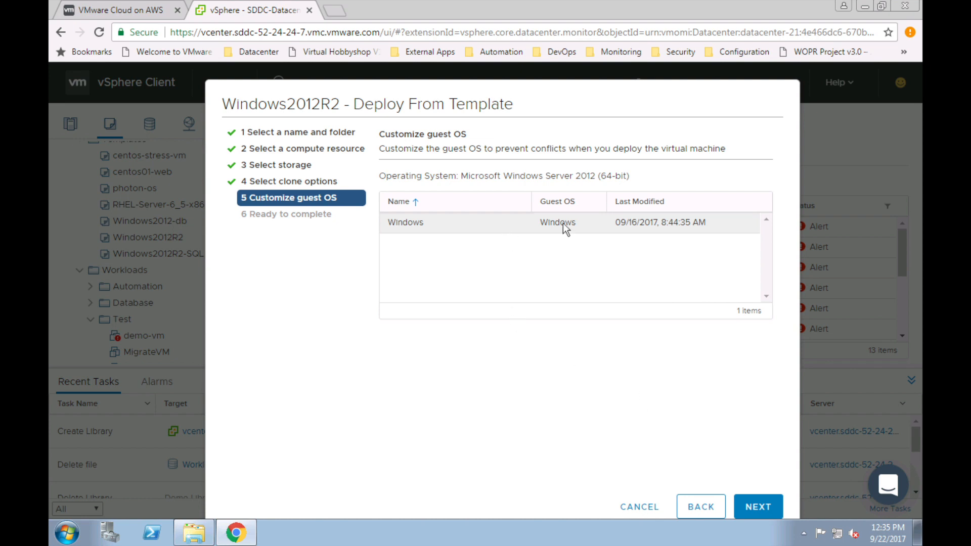
{"action": "left_click", "coordinate": [758, 506]}
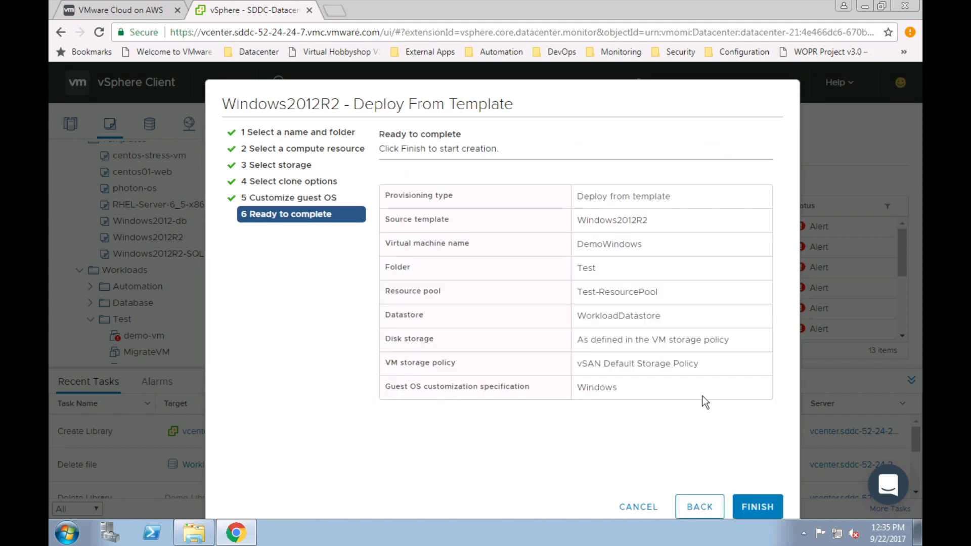
{"action": "left_click", "coordinate": [757, 508]}
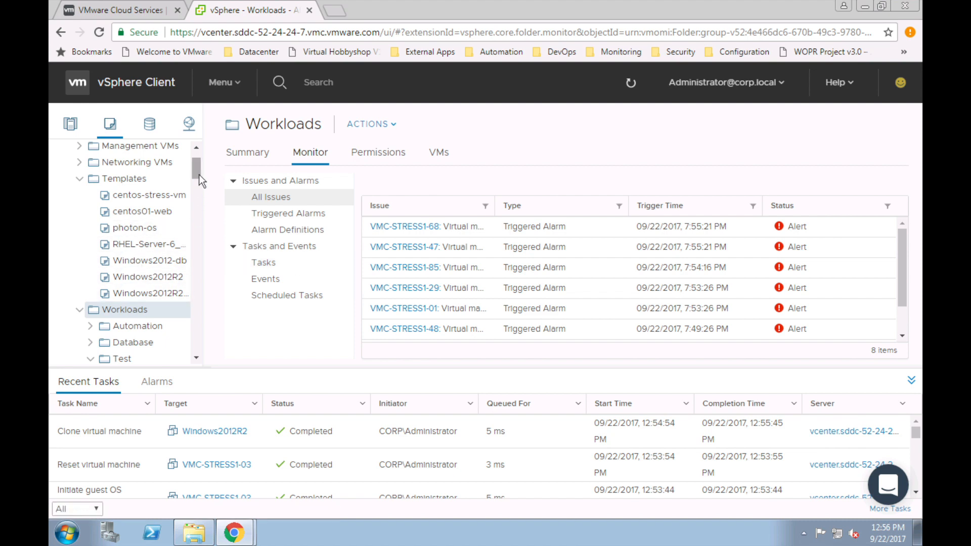
Step: Select DemoWindows in the inventory tree to show its Summary page
{"action": "left_click_drag", "start_coordinate": [198, 173], "coordinate": [198, 179]}
{"action": "scroll", "coordinate": [198, 180], "scroll_direction": "down", "scroll_amount": 2}
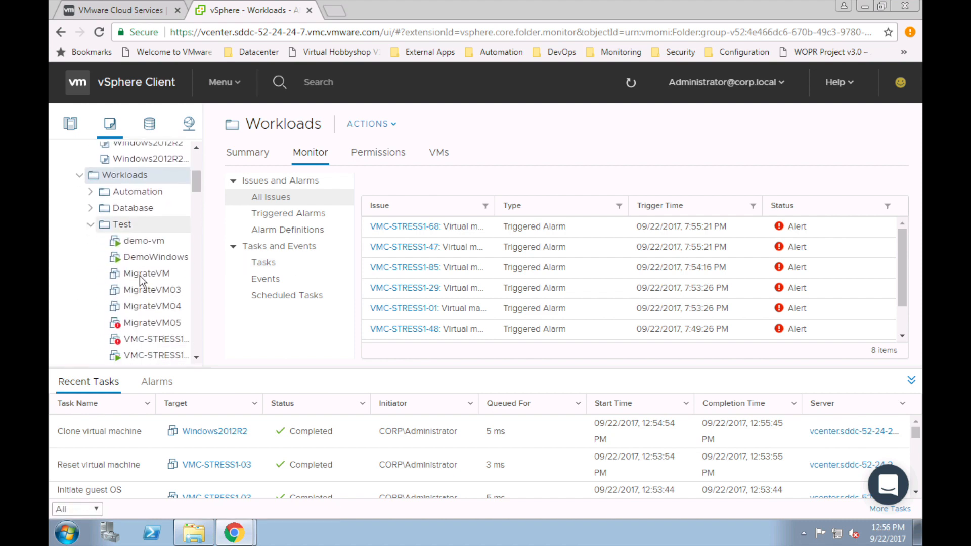
{"action": "left_click", "coordinate": [149, 263]}
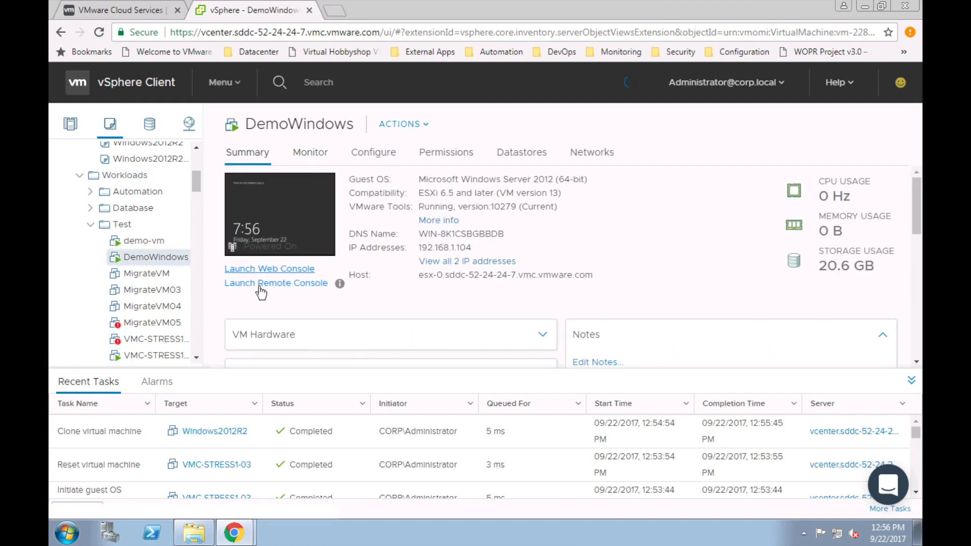
Step: View DemoWindows' Windows lock screen in the remote console, then close the console
{"action": "left_click", "coordinate": [265, 284]}
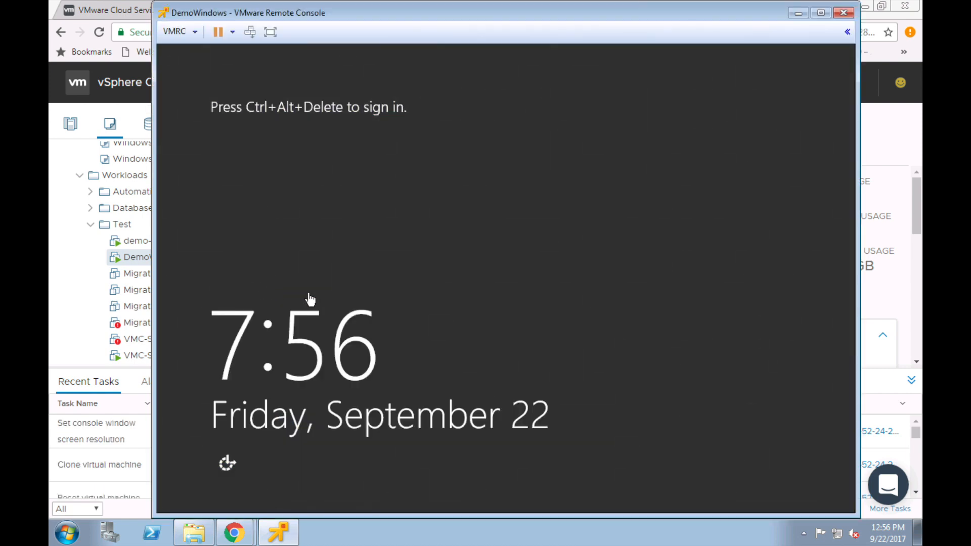
{"action": "left_click", "coordinate": [417, 289]}
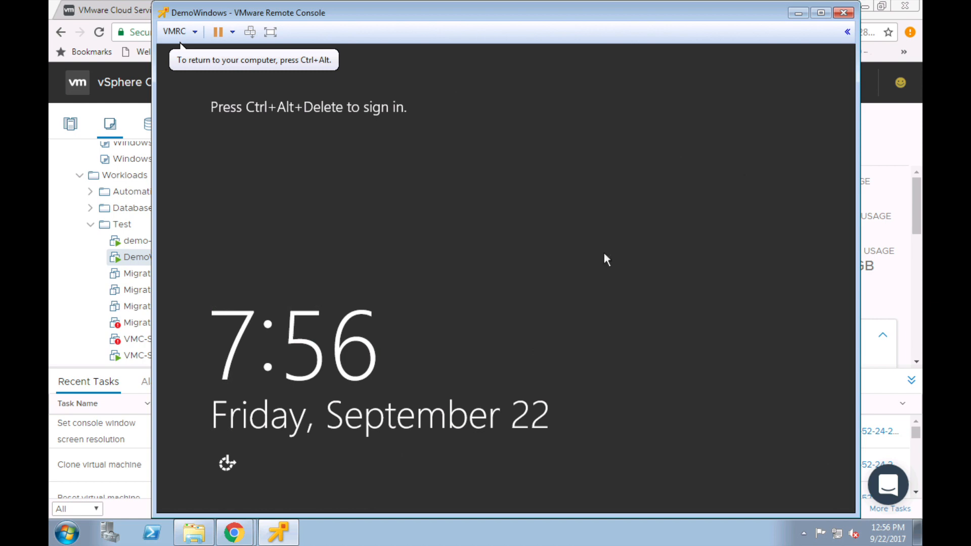
{"action": "left_click", "coordinate": [842, 12]}
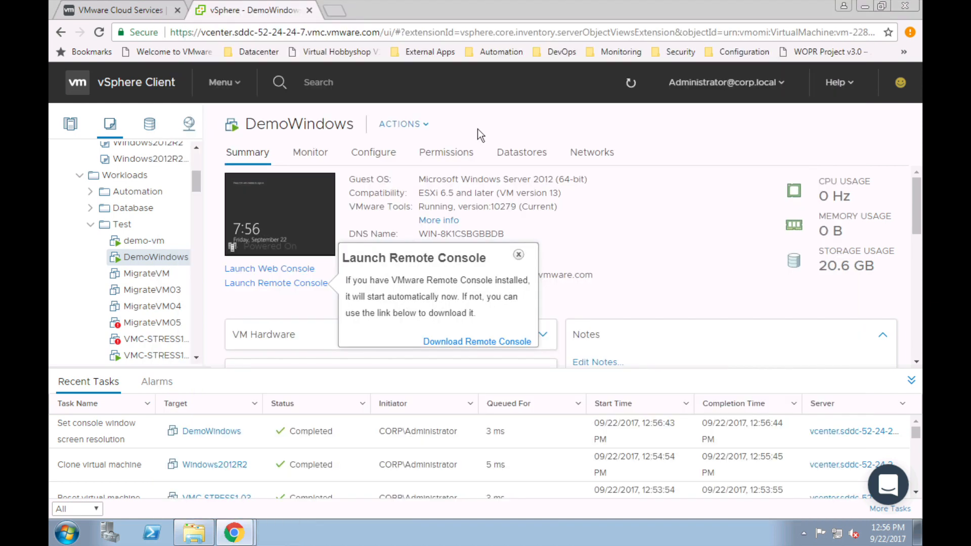
{"action": "left_click", "coordinate": [519, 254]}
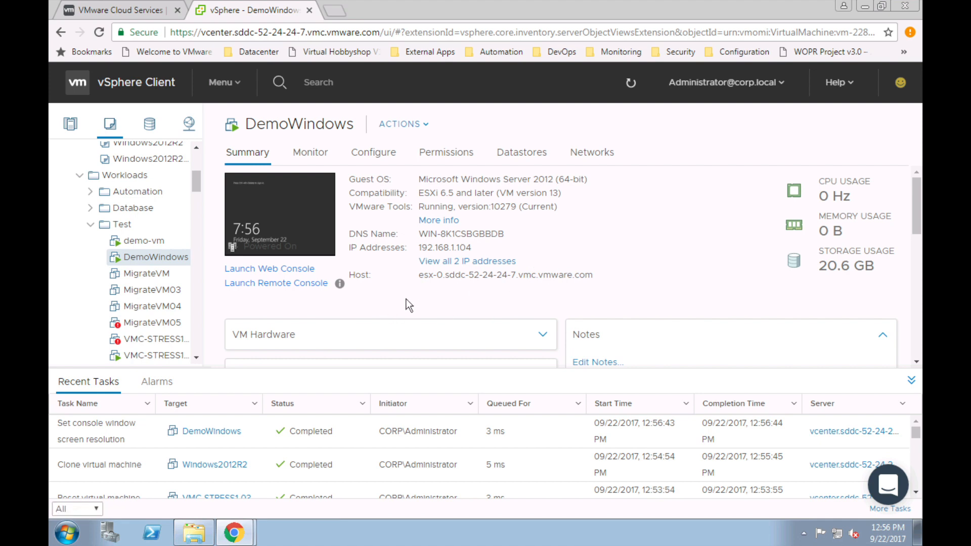
{"action": "left_click_drag", "start_coordinate": [198, 175], "coordinate": [198, 163]}
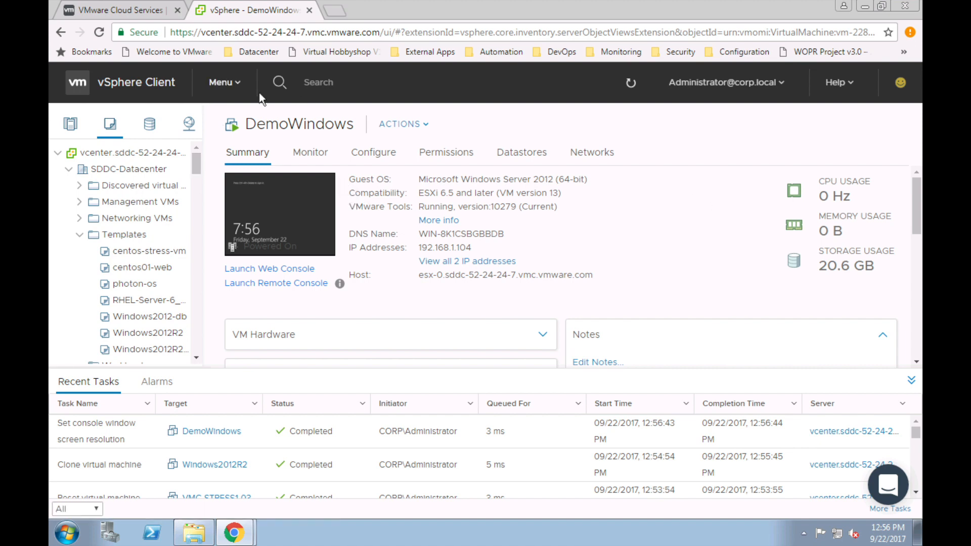
Step: Go to Administration > Linked Domains to confirm vsphere.local is linked
{"action": "left_click", "coordinate": [236, 88]}
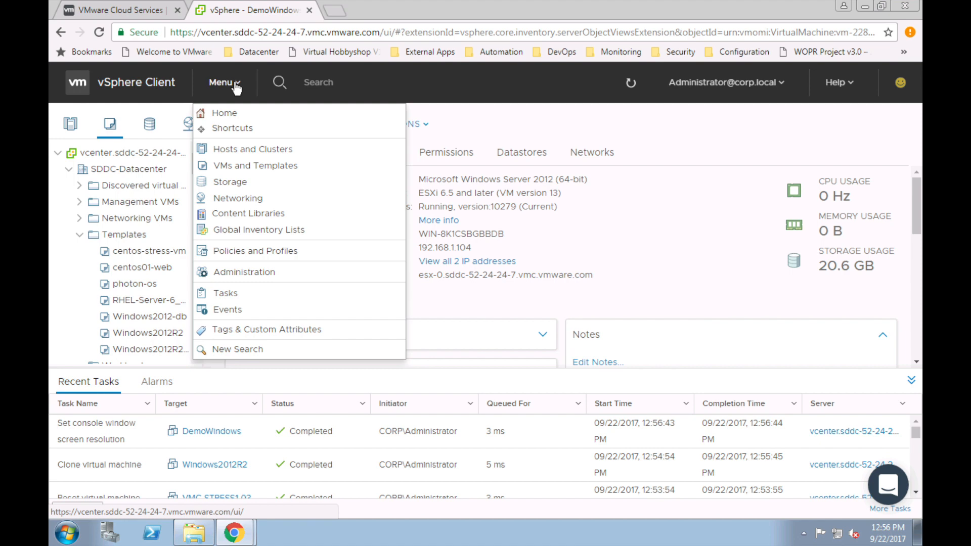
{"action": "left_click", "coordinate": [257, 276]}
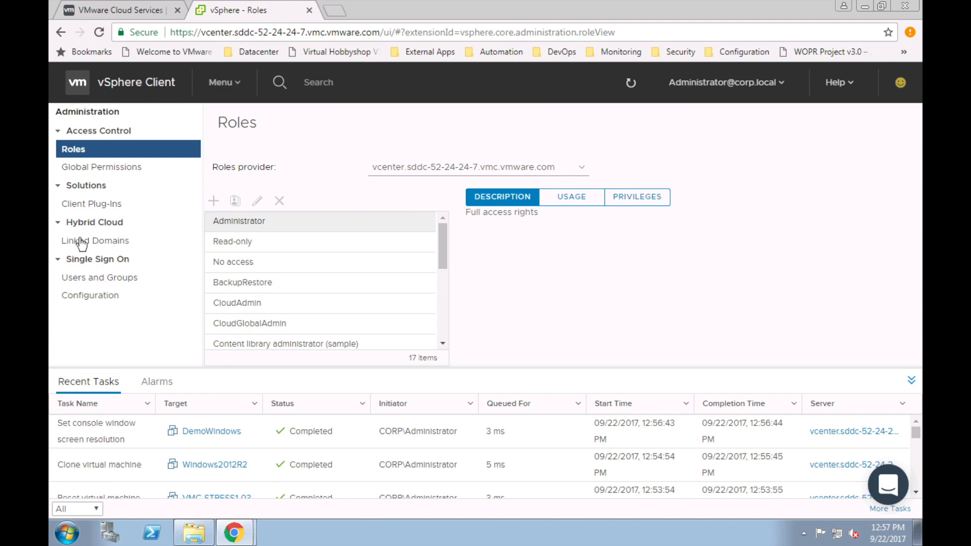
{"action": "left_click", "coordinate": [87, 243]}
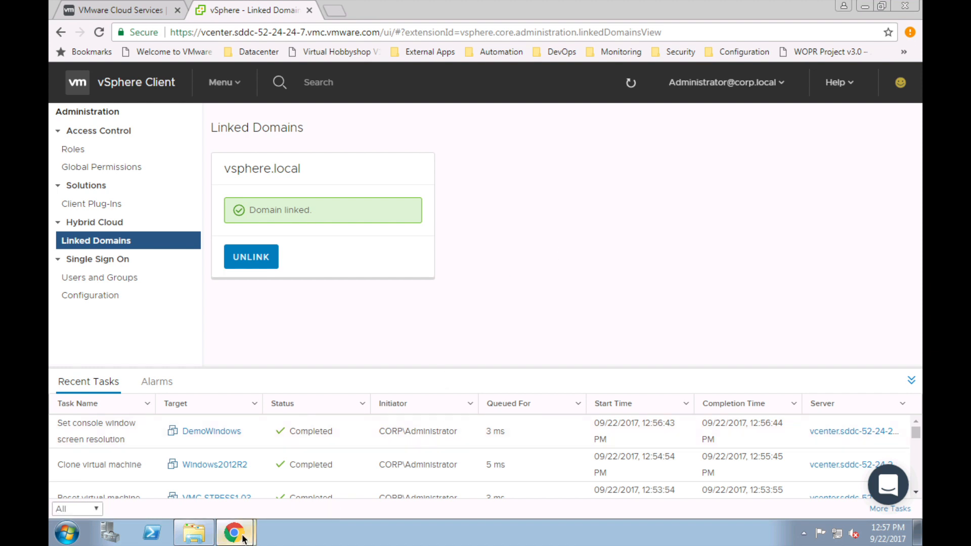
{"action": "mouse_move", "coordinate": [243, 539]}
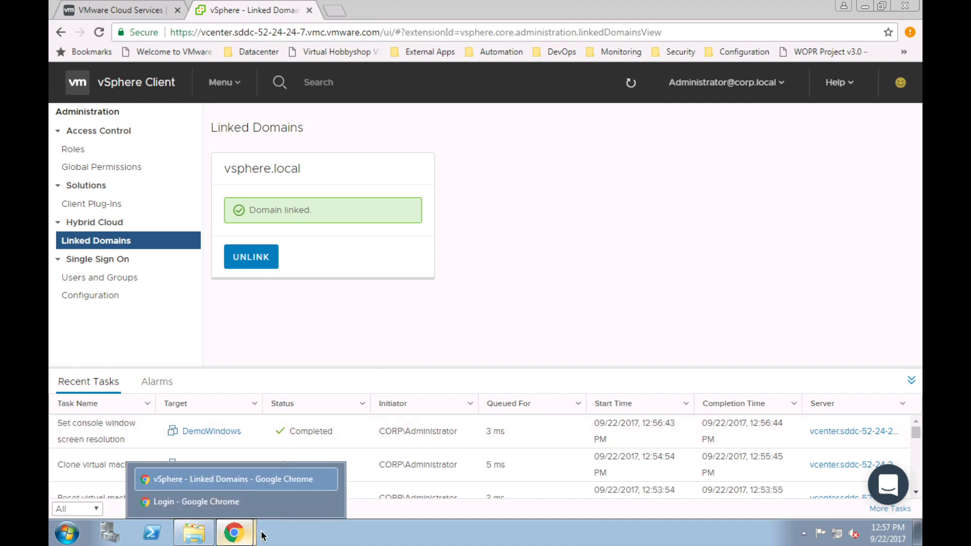
Step: In the login window, sign in to vCenter with the administrator user name and password
{"action": "left_click", "coordinate": [203, 502]}
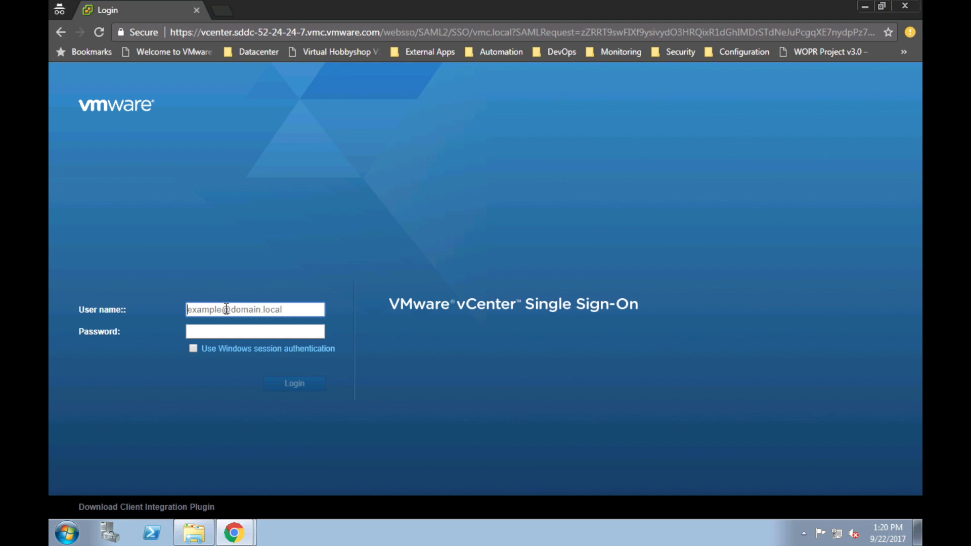
{"action": "type", "text": "administrato"}
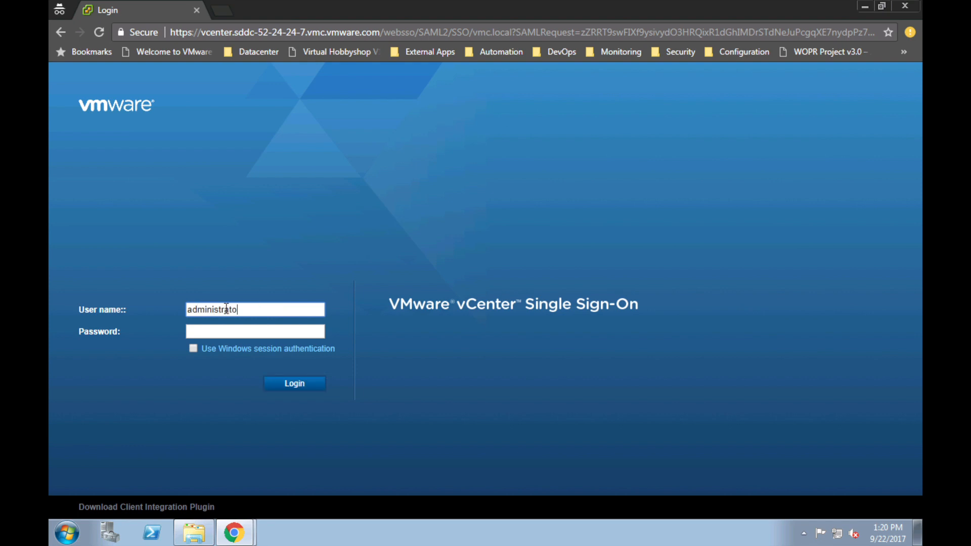
{"action": "type", "text": "r@corp.local"}
{"action": "key", "text": "Tab"}
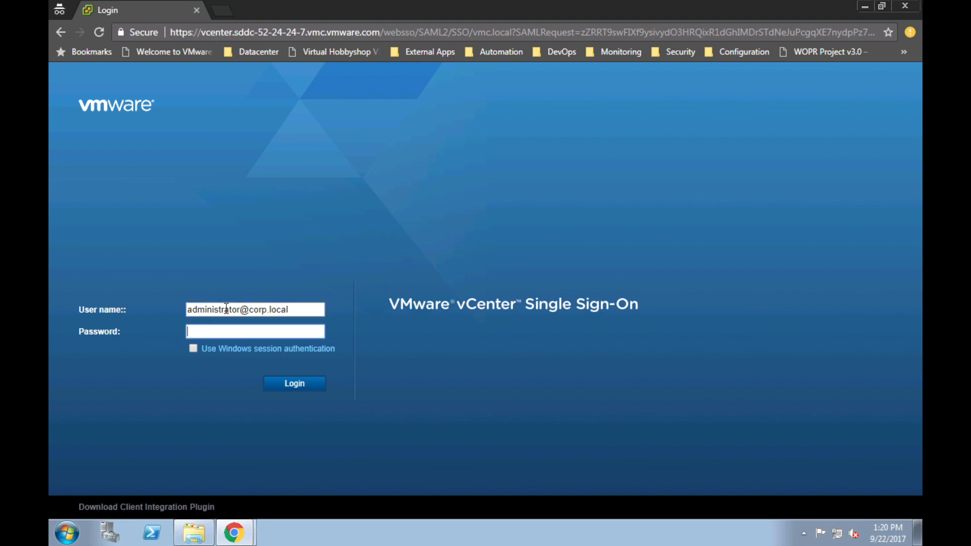
{"action": "type", "text": "VMware1!"}
{"action": "left_click", "coordinate": [296, 388]}
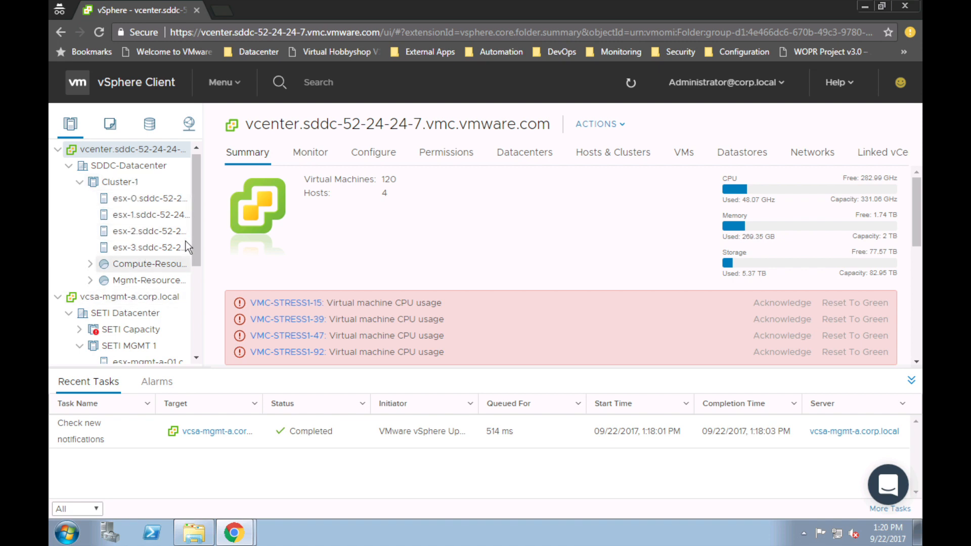
Step: Scroll the inventory tree and expand SETI MGMT 2 to reveal its hosts and VMs
{"action": "left_click_drag", "start_coordinate": [196, 229], "coordinate": [198, 262]}
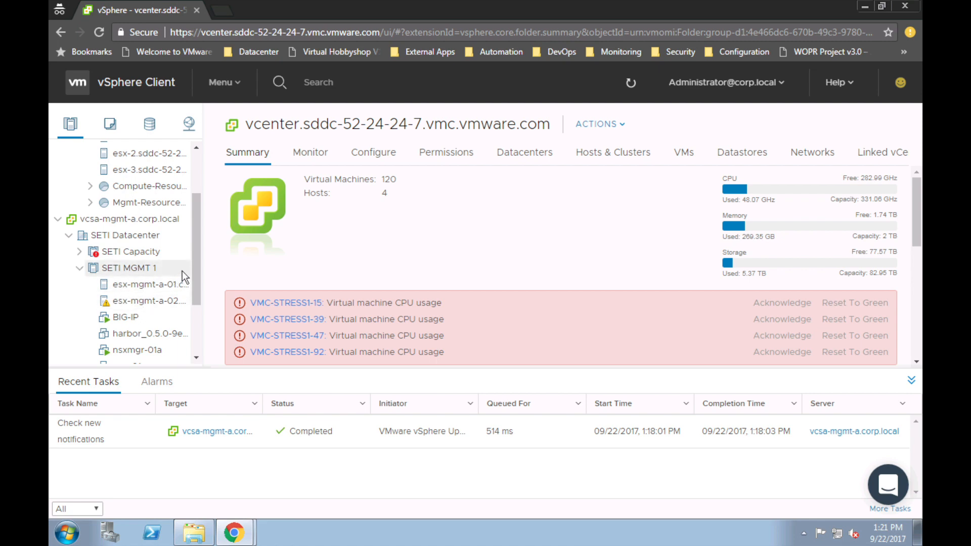
{"action": "left_click_drag", "start_coordinate": [198, 260], "coordinate": [202, 211]}
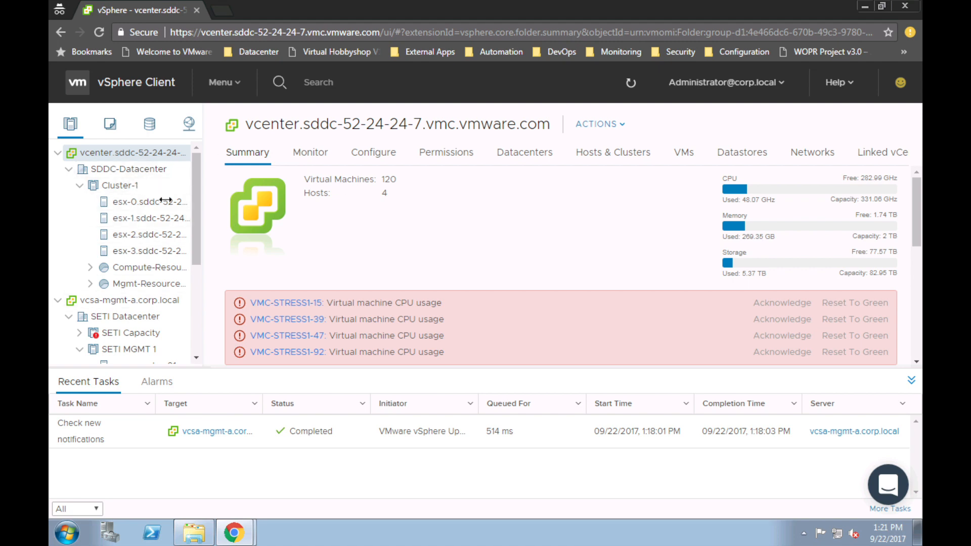
{"action": "left_click_drag", "start_coordinate": [198, 208], "coordinate": [198, 220]}
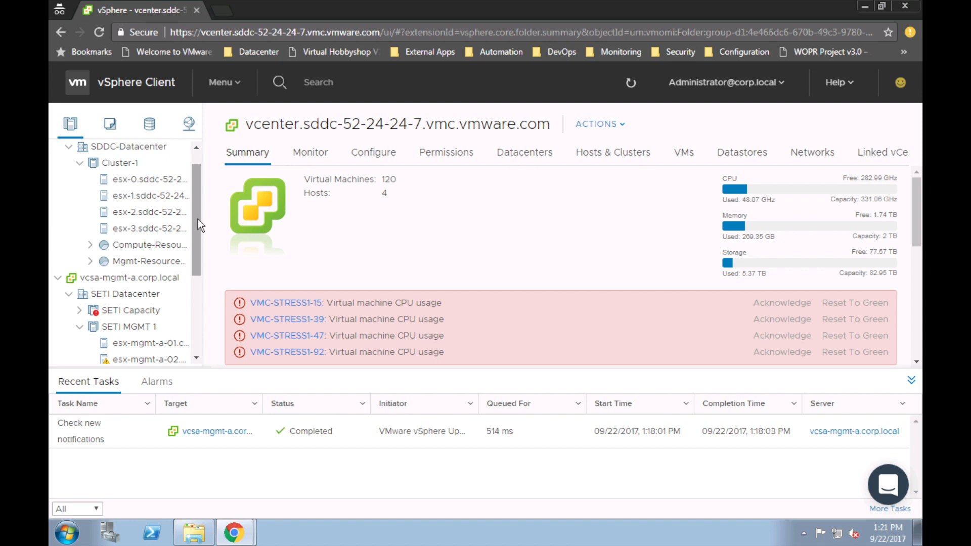
{"action": "left_click_drag", "start_coordinate": [197, 225], "coordinate": [202, 293]}
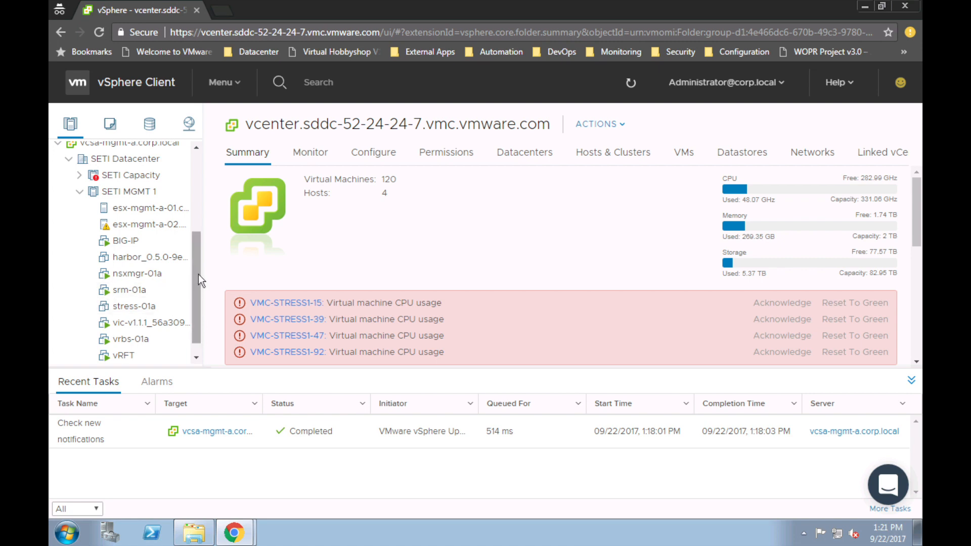
{"action": "left_click_drag", "start_coordinate": [198, 283], "coordinate": [198, 296]}
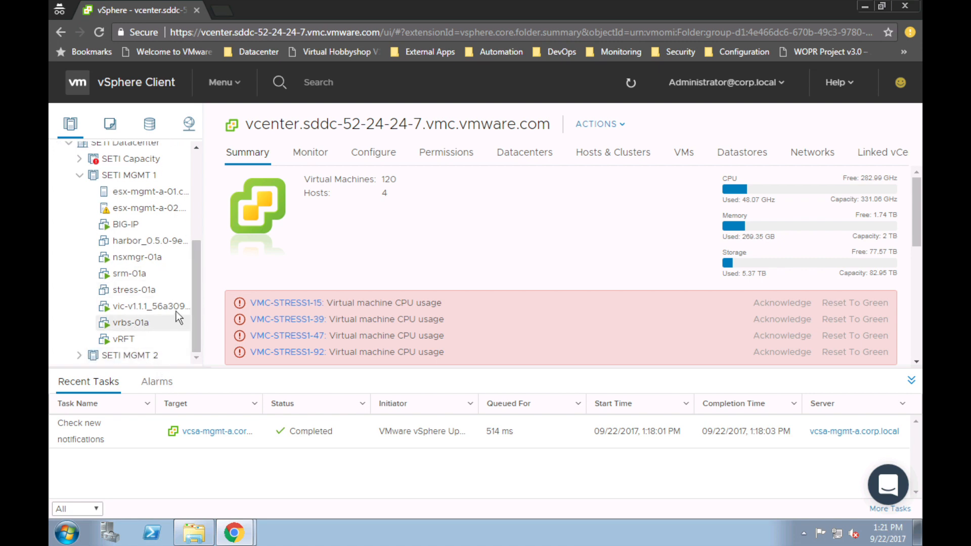
{"action": "left_click", "coordinate": [79, 355]}
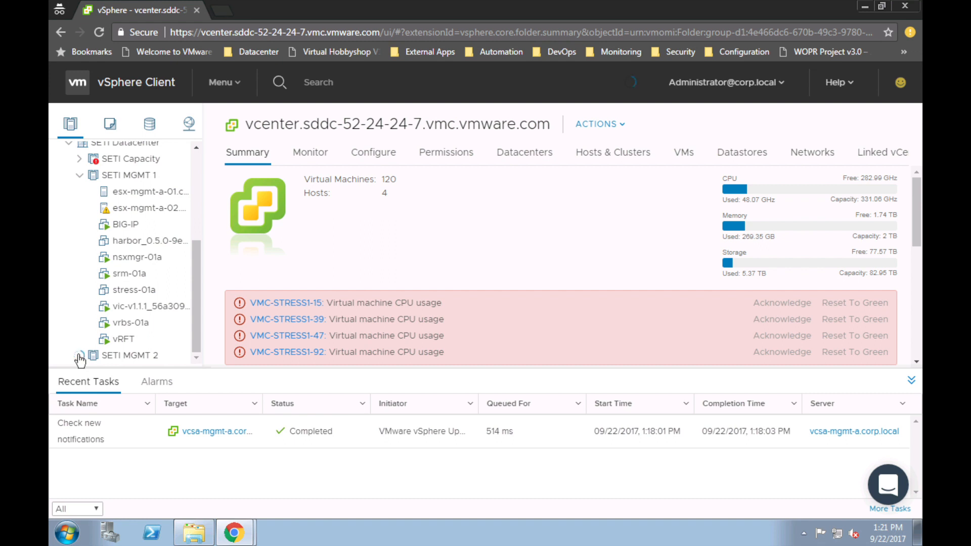
{"action": "mouse_move", "coordinate": [196, 261]}
{"action": "left_mouse_down"}
{"action": "mouse_move", "coordinate": [200, 330]}
{"action": "mouse_move", "coordinate": [203, 257]}
{"action": "left_mouse_up"}
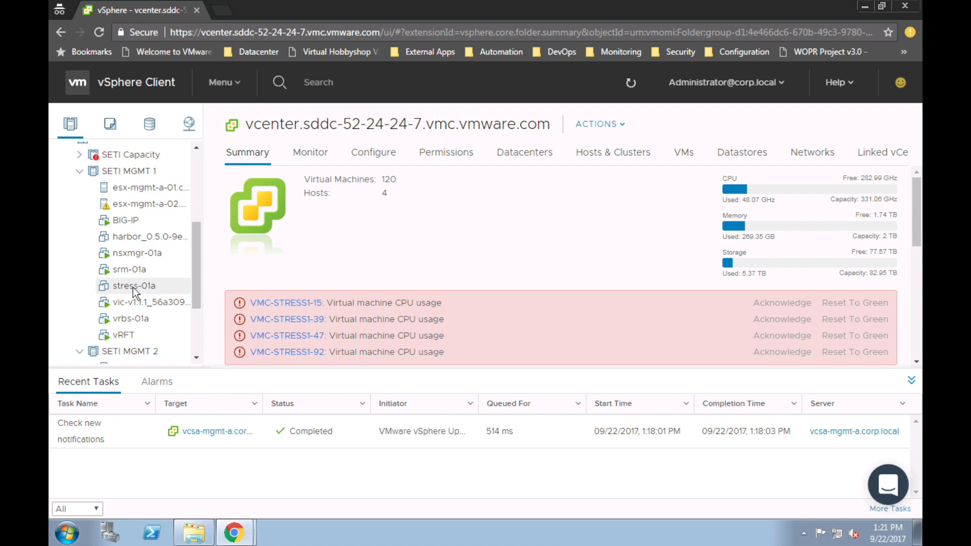
Step: Start migrating stress-01a, changing both its compute resource and storage
{"action": "right_click", "coordinate": [134, 289]}
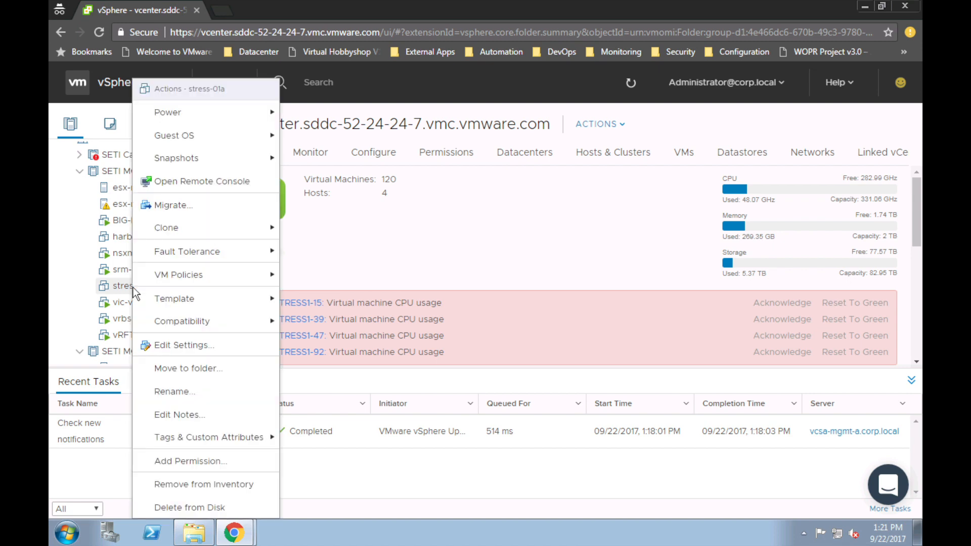
{"action": "left_click", "coordinate": [192, 209]}
{"action": "left_click_drag", "start_coordinate": [198, 262], "coordinate": [199, 287]}
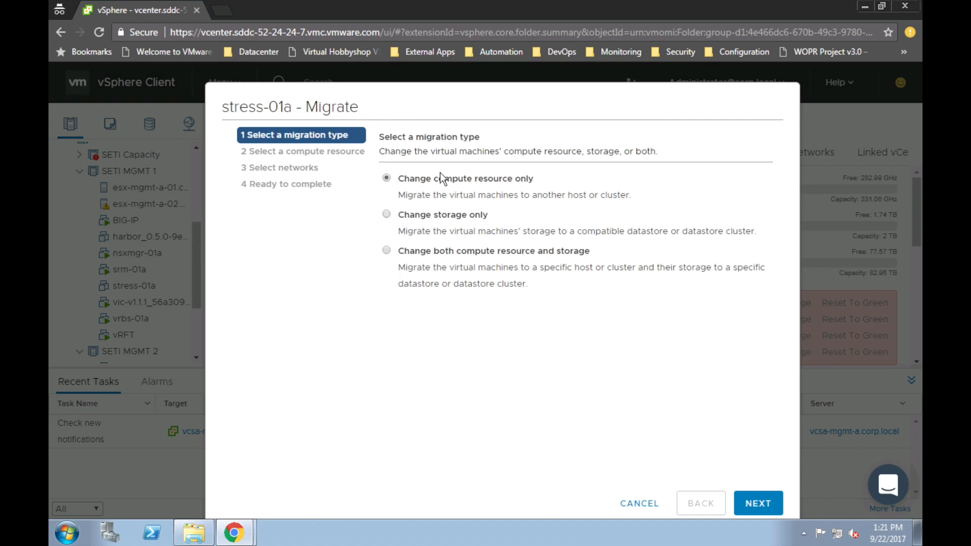
{"action": "left_click", "coordinate": [462, 253]}
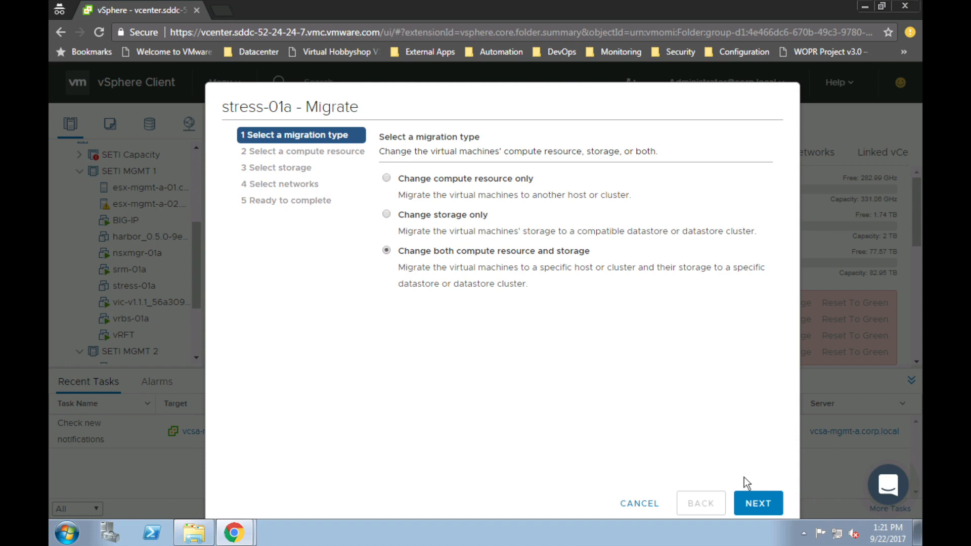
{"action": "left_click", "coordinate": [759, 502]}
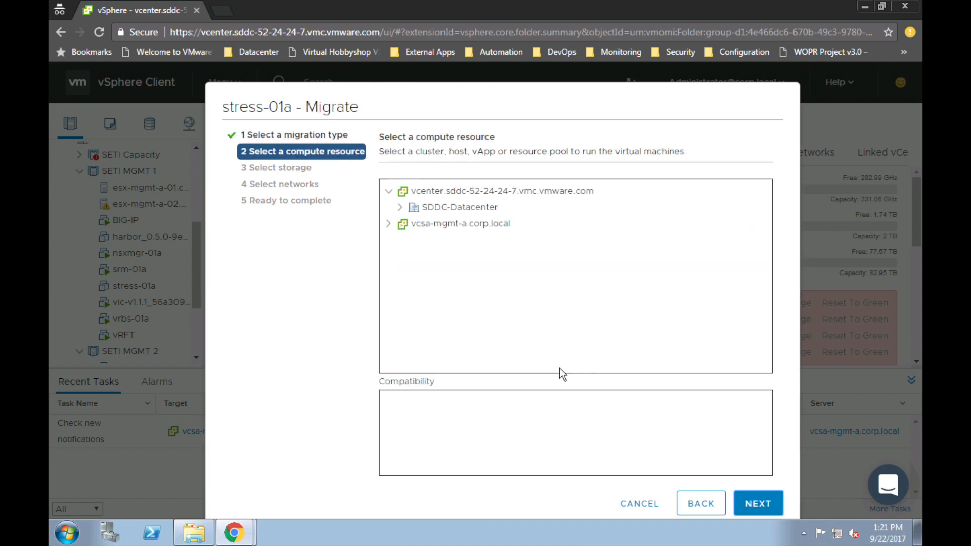
Step: Choose Test-ResourcePool under SDDC-Datacenter's Cluster-1 as the destination compute resource
{"action": "left_click", "coordinate": [400, 207]}
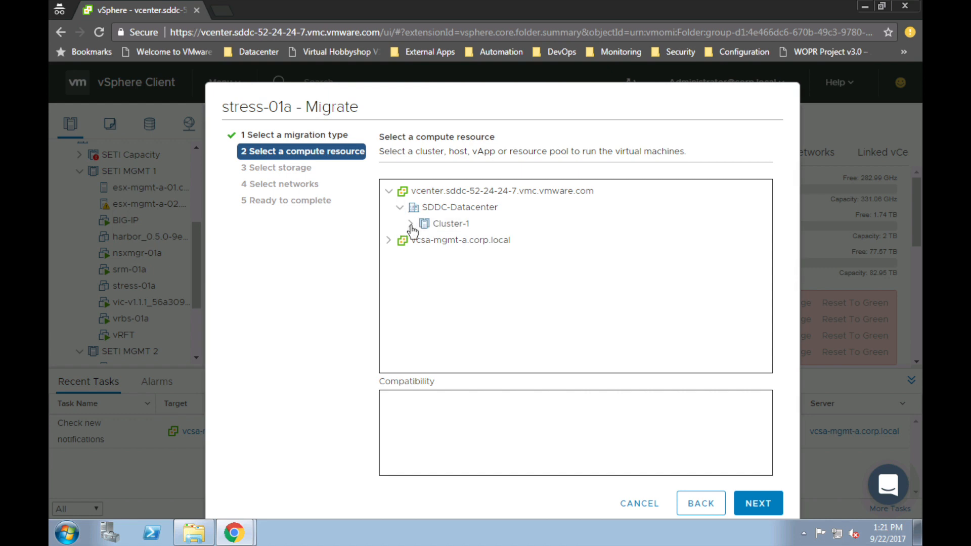
{"action": "left_click", "coordinate": [411, 224]}
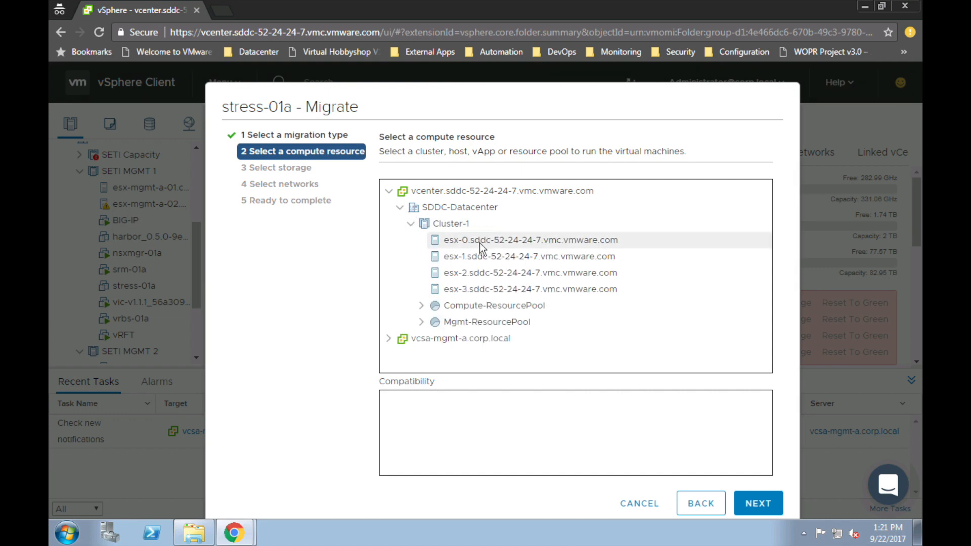
{"action": "left_click", "coordinate": [480, 304]}
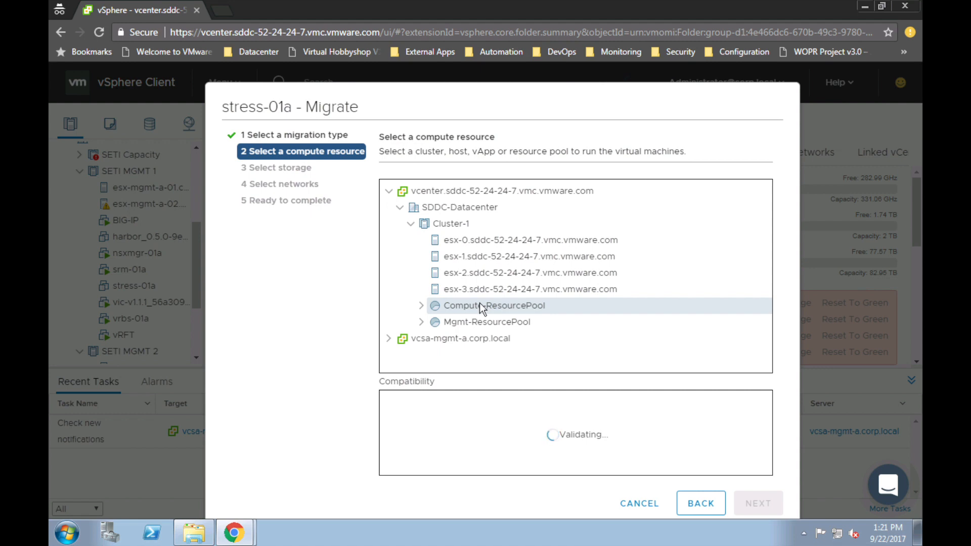
{"action": "left_click", "coordinate": [421, 306]}
{"action": "left_click", "coordinate": [476, 338]}
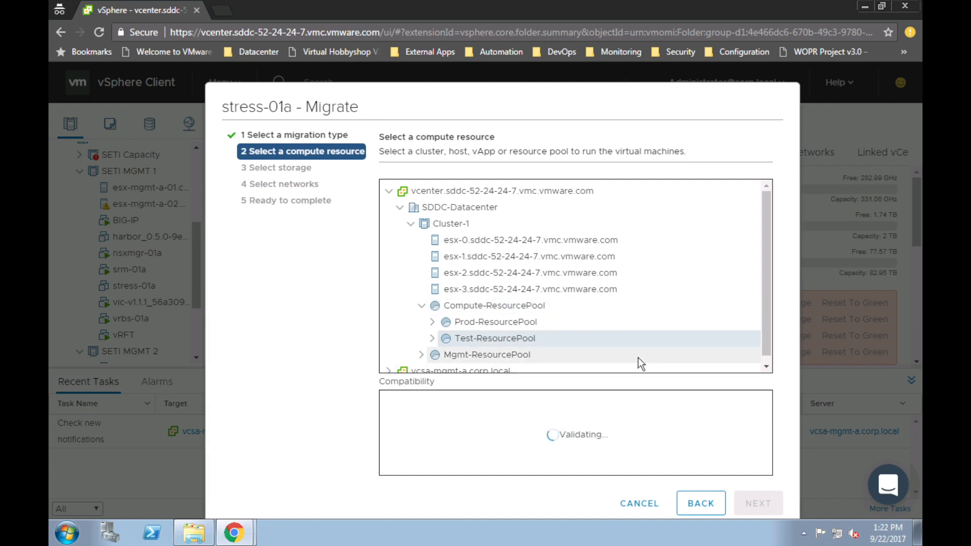
{"action": "left_click", "coordinate": [763, 503]}
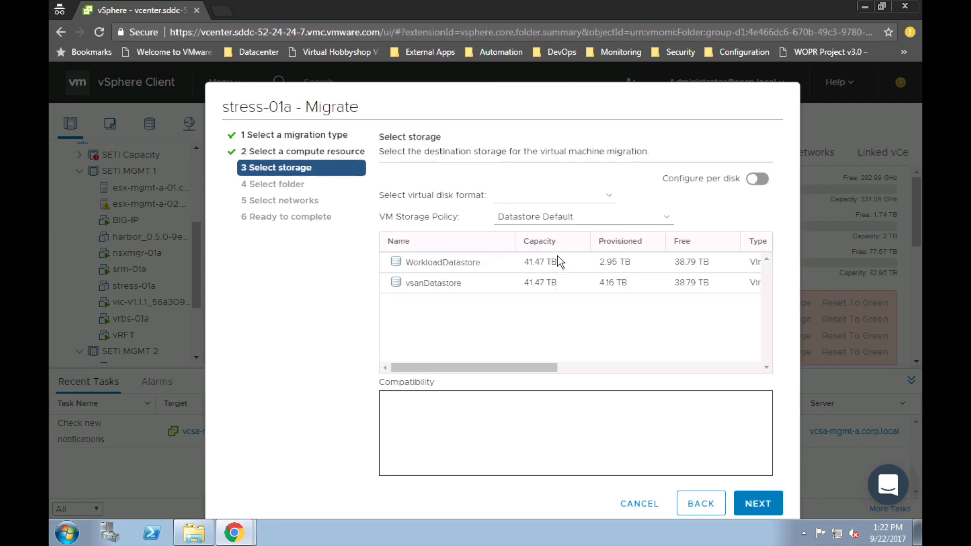
Step: Select WorkloadDatastore, the Workloads > Test folder and VM Network, then finish the migration
{"action": "left_click", "coordinate": [449, 262]}
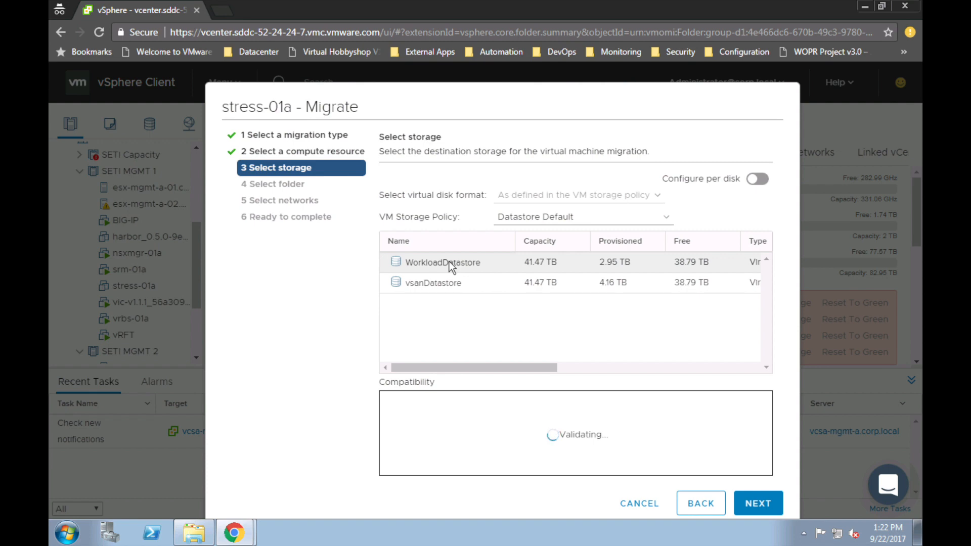
{"action": "left_click", "coordinate": [753, 502]}
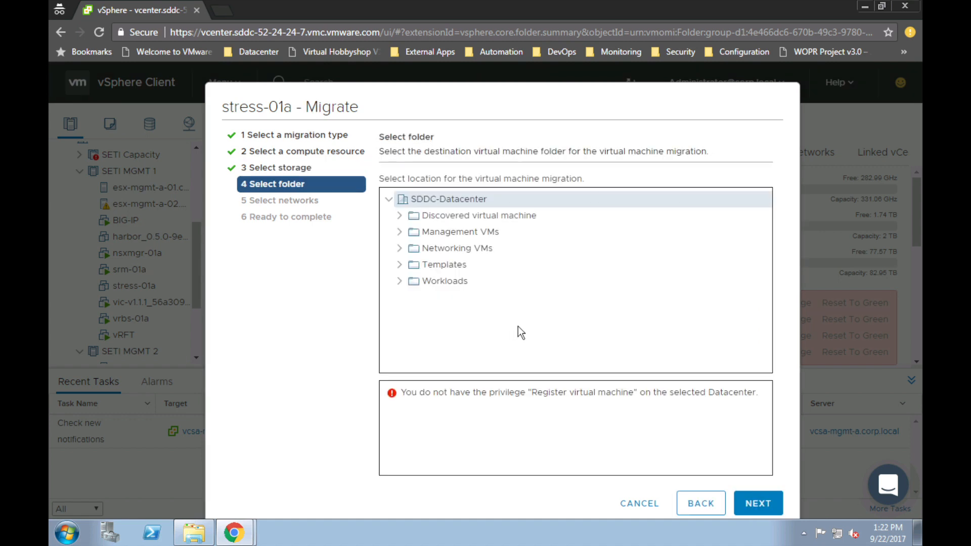
{"action": "left_click", "coordinate": [400, 282]}
{"action": "left_click", "coordinate": [441, 331]}
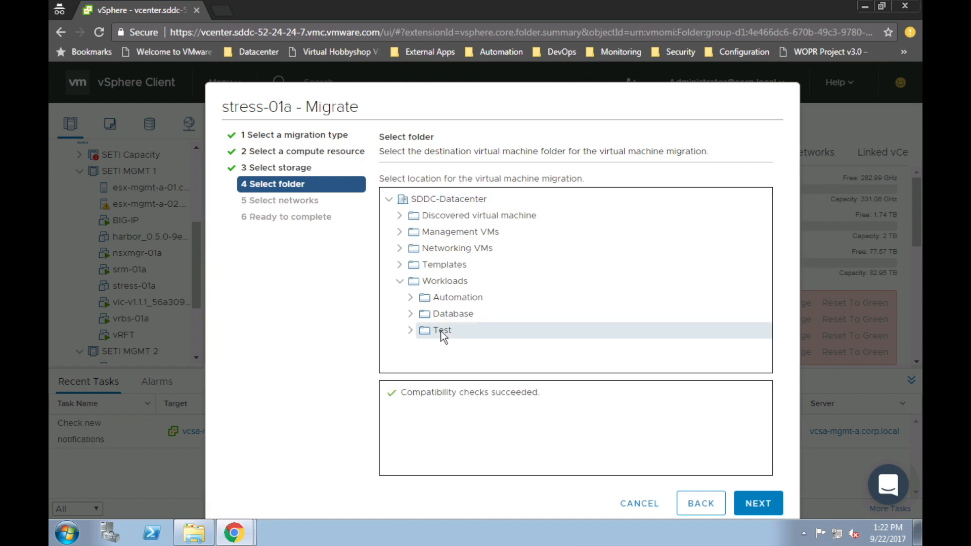
{"action": "left_click", "coordinate": [756, 503]}
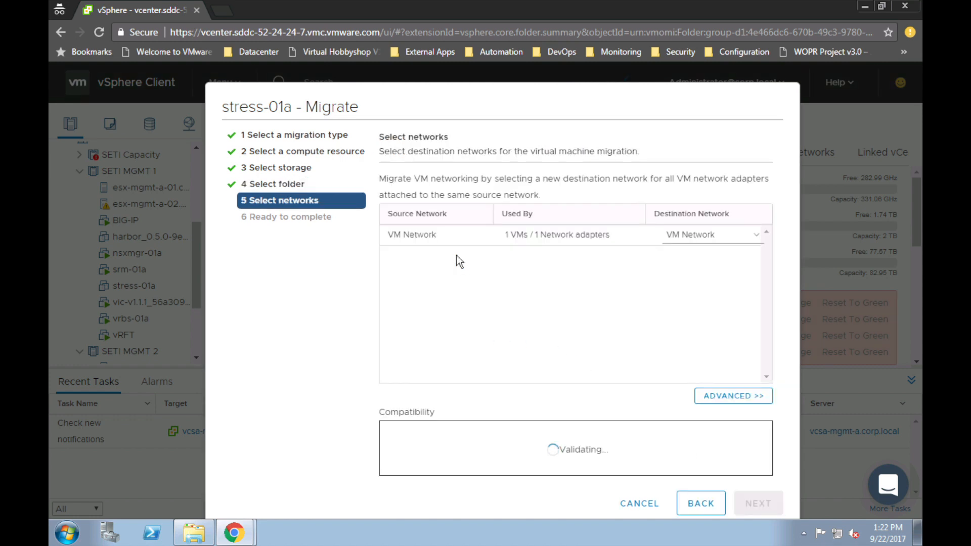
{"action": "left_click", "coordinate": [455, 241]}
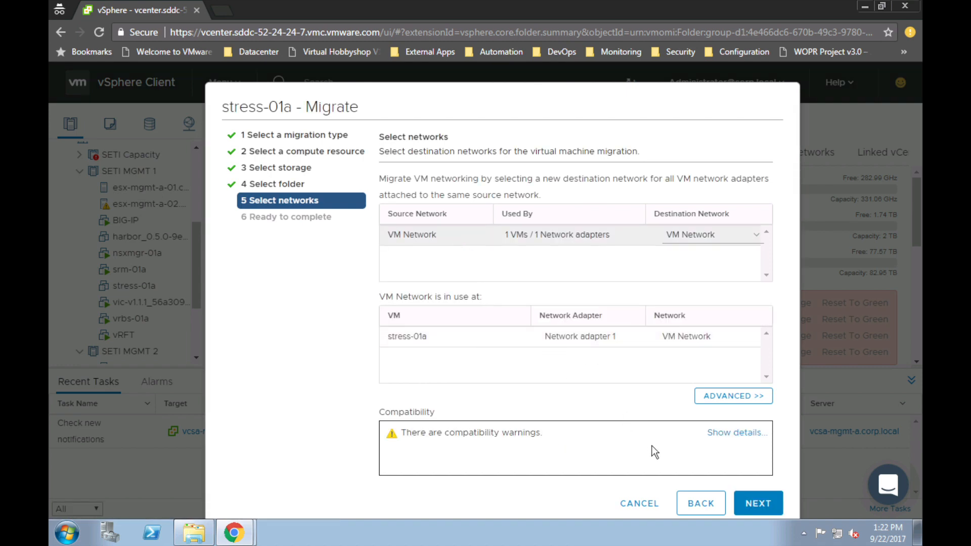
{"action": "left_click", "coordinate": [753, 504]}
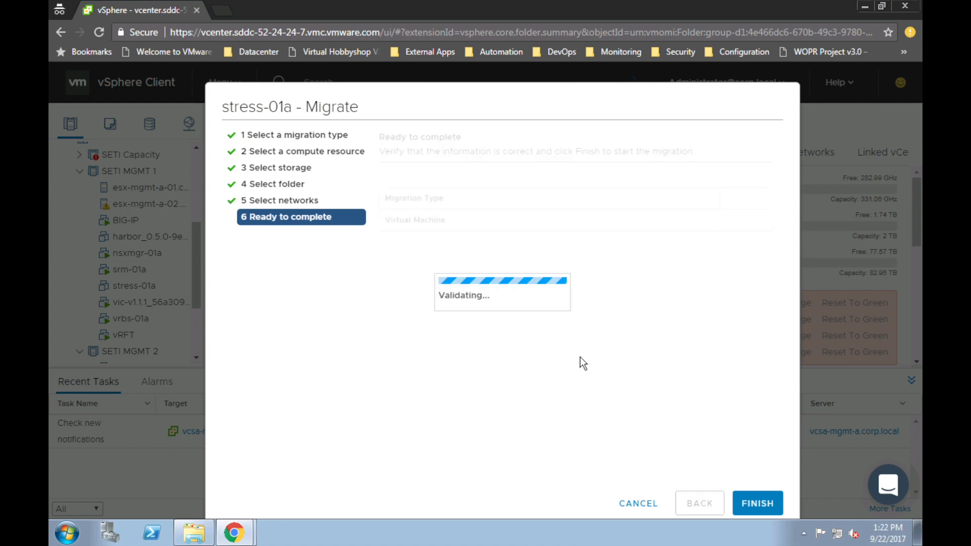
{"action": "left_click", "coordinate": [756, 503]}
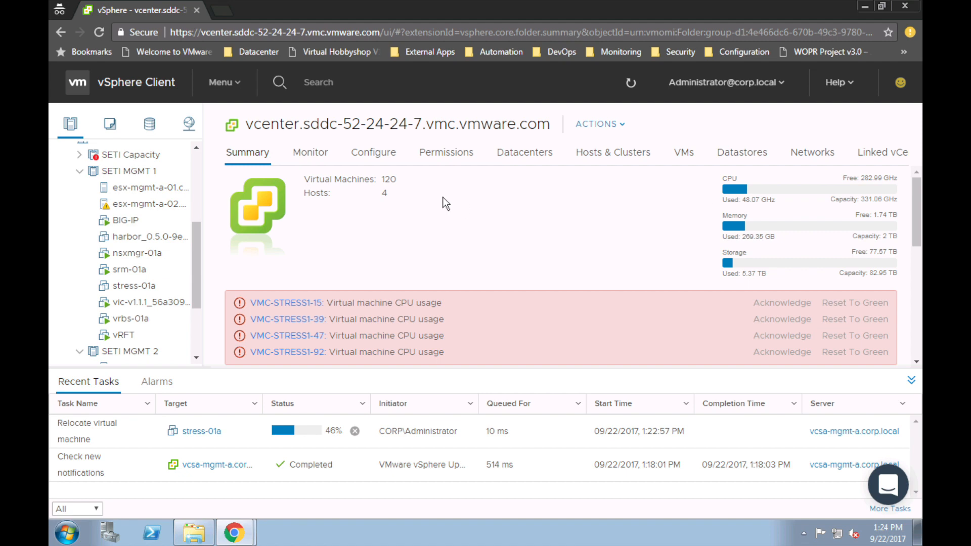
Step: Open the vRealize Automation 7 SETI Tenant bookmark and sign in with the user's credentials
{"action": "left_click", "coordinate": [486, 50]}
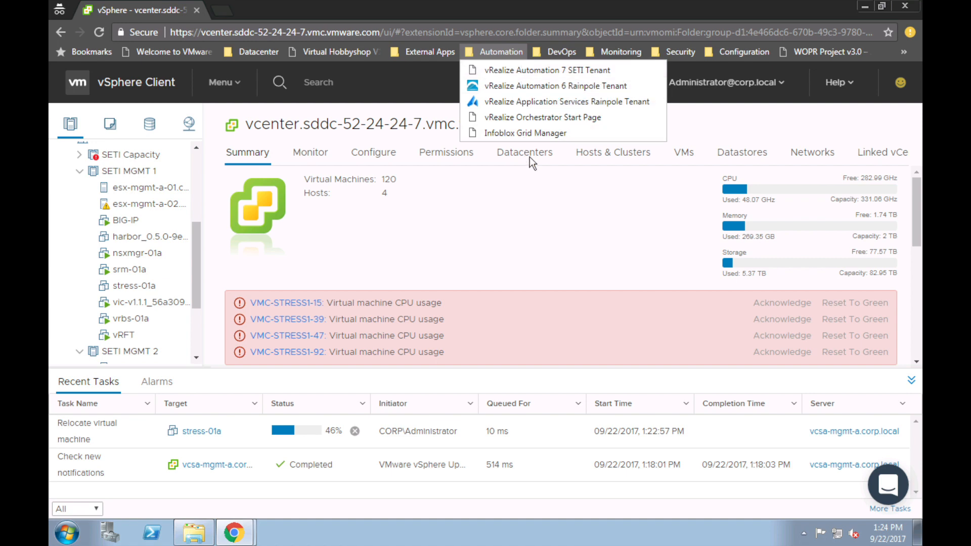
{"action": "left_click", "coordinate": [533, 70]}
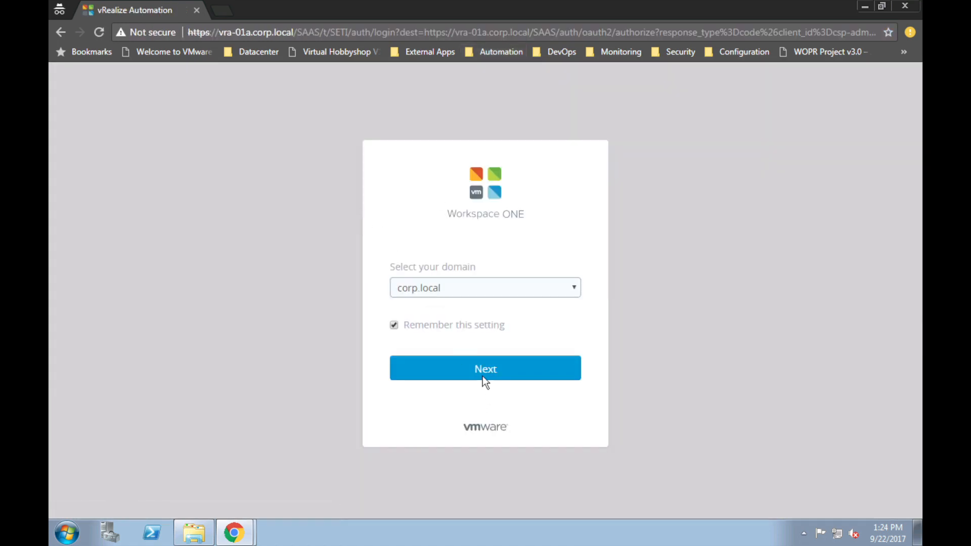
{"action": "left_click", "coordinate": [483, 377]}
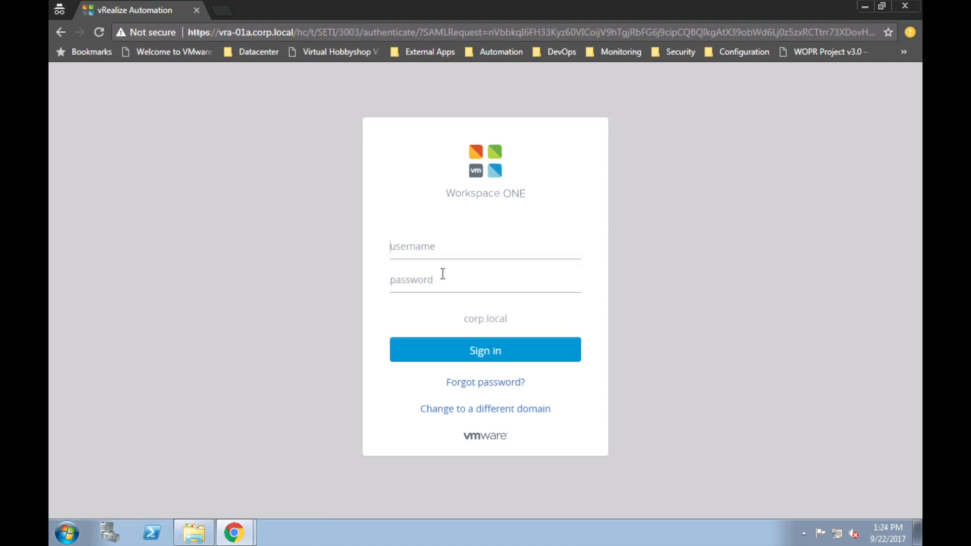
{"action": "left_click", "coordinate": [442, 274]}
{"action": "type", "text": "VMware1!"}
{"action": "key", "text": "Return"}
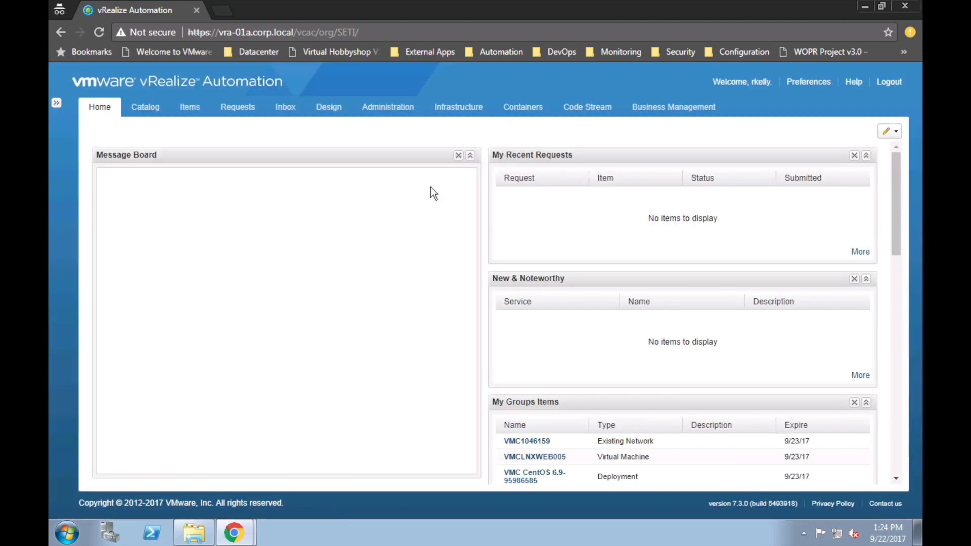
Step: Inspect the VMC_SET endpoint under Infrastructure > Endpoints, cancel out, and open the Catalog
{"action": "left_click", "coordinate": [461, 108]}
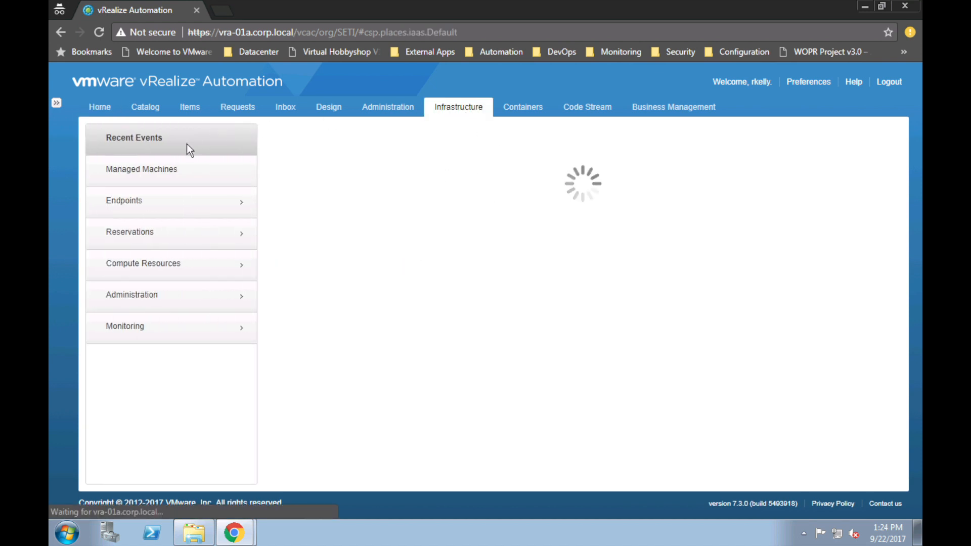
{"action": "left_click", "coordinate": [169, 203]}
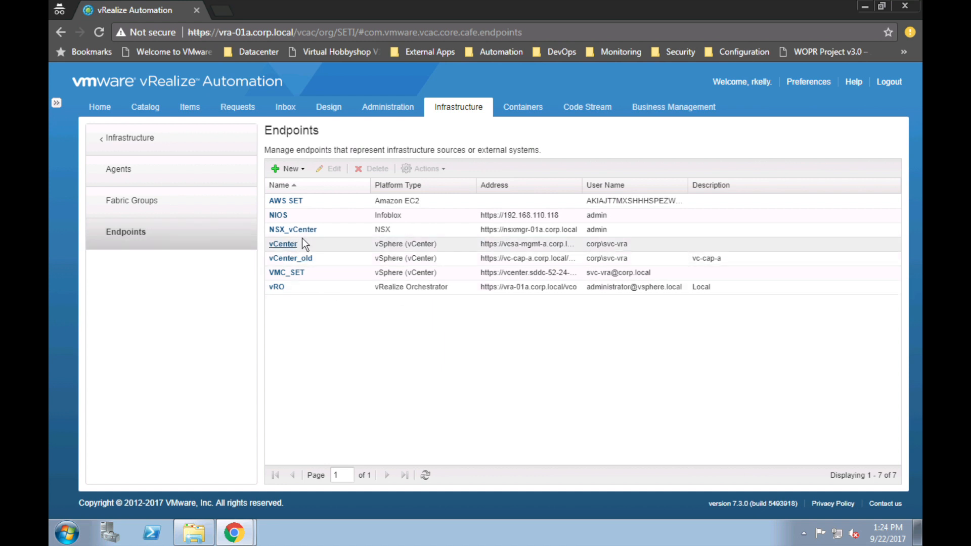
{"action": "left_click", "coordinate": [293, 274]}
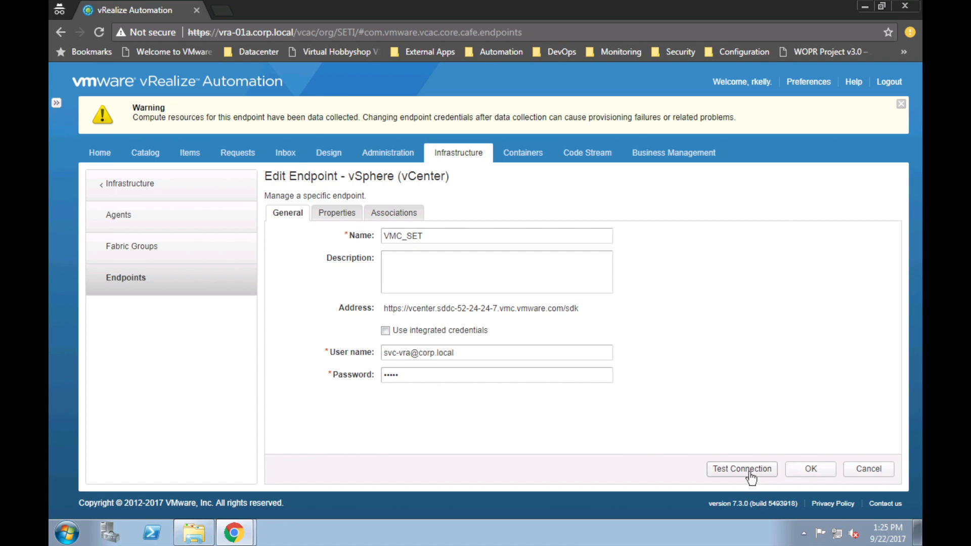
{"action": "left_click", "coordinate": [870, 470]}
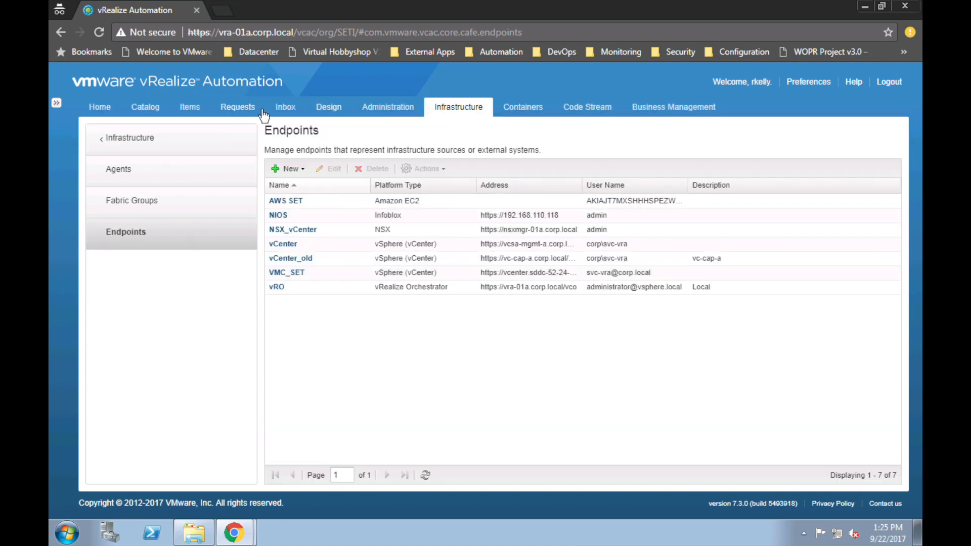
{"action": "left_click", "coordinate": [150, 107]}
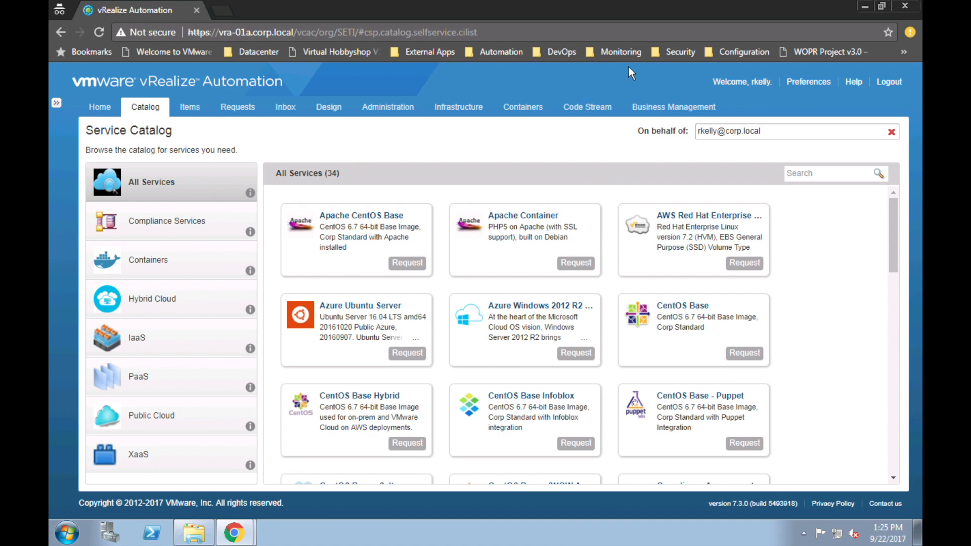
Step: Open vRealize Operations Manager from the bookmarks and log in through corp.local with the user's credentials
{"action": "left_click", "coordinate": [622, 50]}
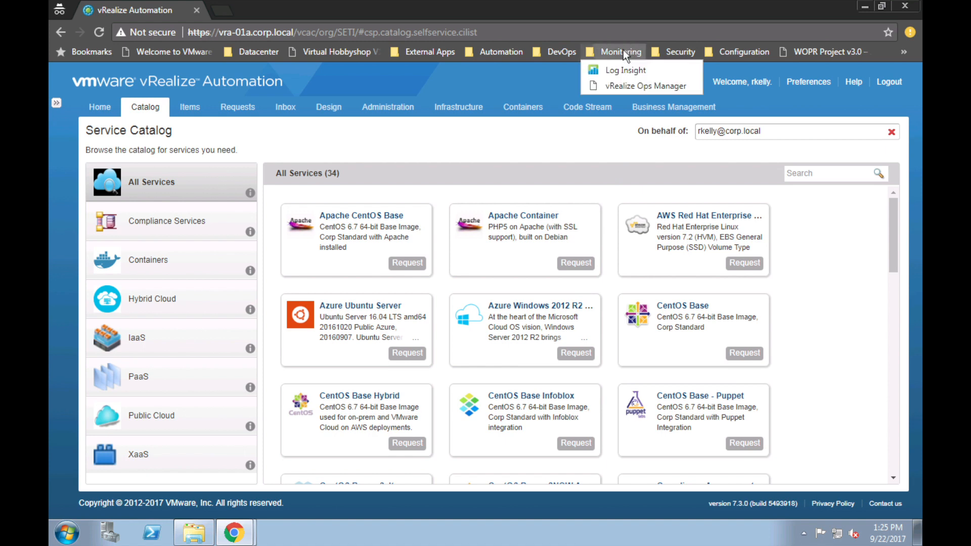
{"action": "left_click", "coordinate": [635, 87]}
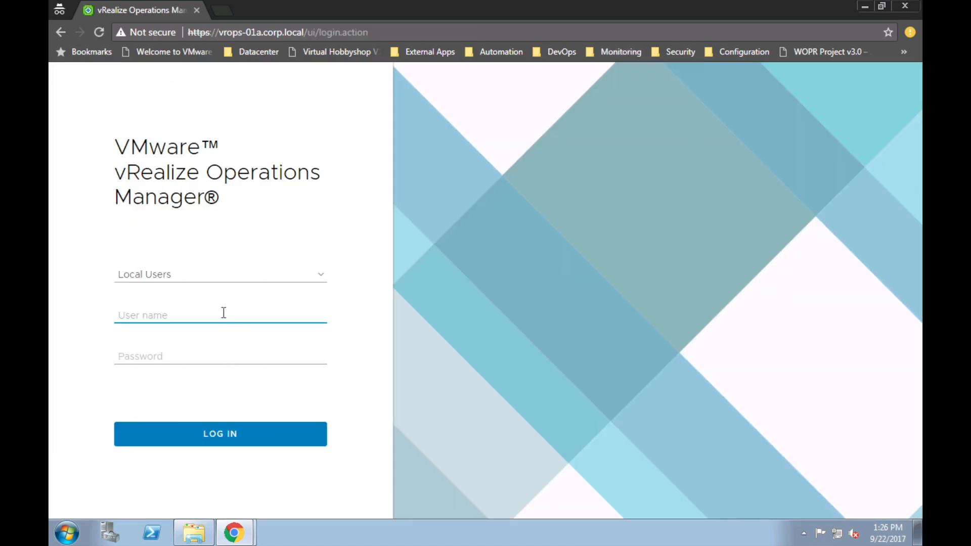
{"action": "left_click", "coordinate": [320, 278]}
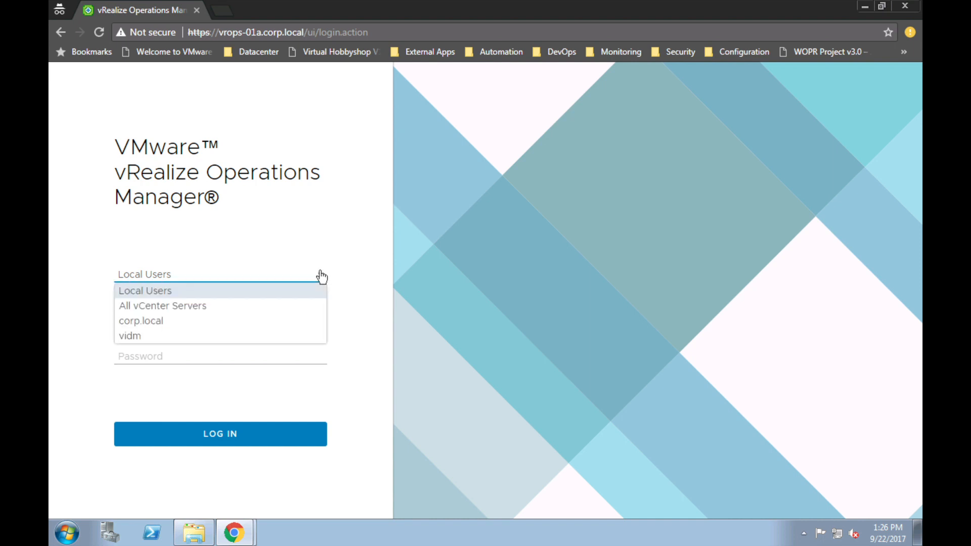
{"action": "left_click", "coordinate": [158, 323]}
{"action": "left_click", "coordinate": [158, 318]}
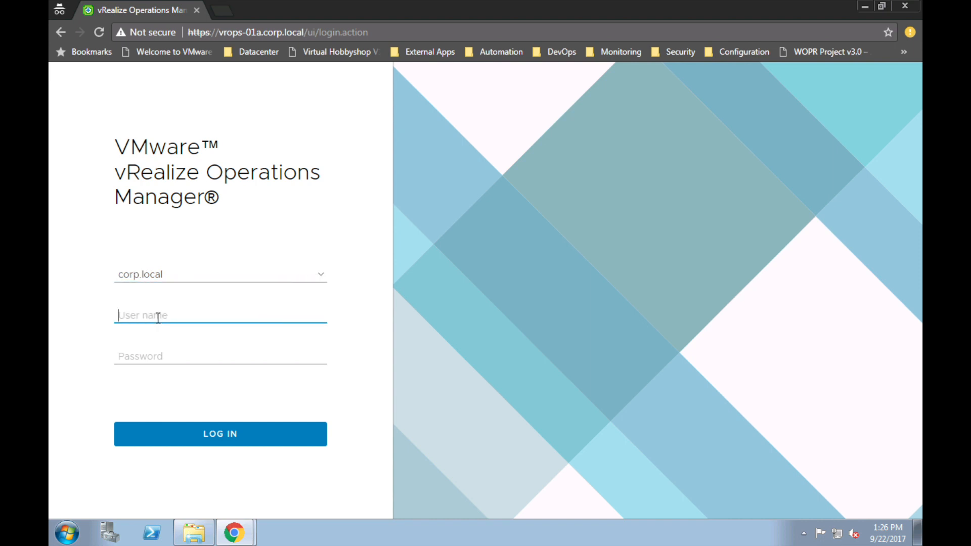
{"action": "key", "text": "Tab"}
{"action": "type", "text": "••••••••"}
{"action": "key", "text": "Return"}
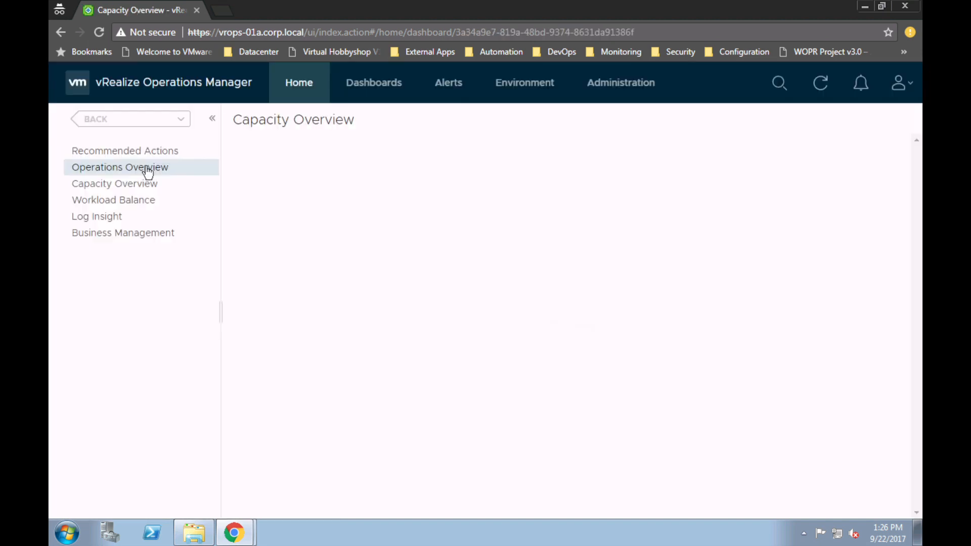
Step: Open Operations Overview and select SDDC-Datacenter to compare its uptime and alerts with SETI Datacenter
{"action": "left_click", "coordinate": [148, 172]}
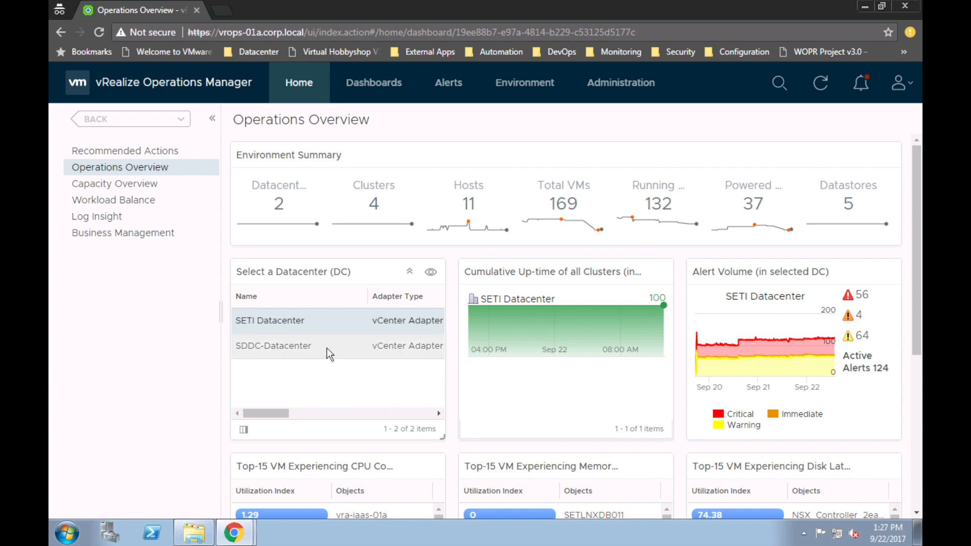
{"action": "left_click", "coordinate": [359, 347]}
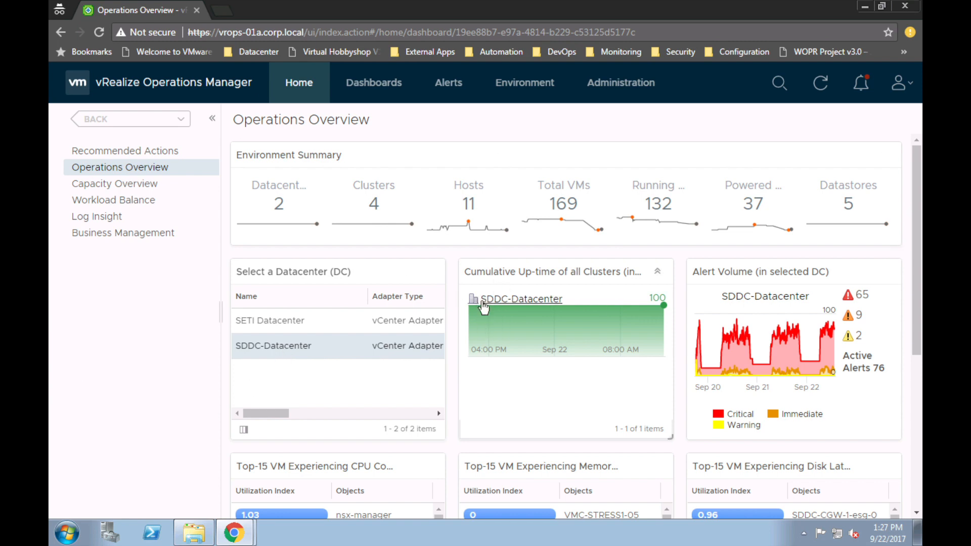
{"action": "mouse_move", "coordinate": [509, 187]}
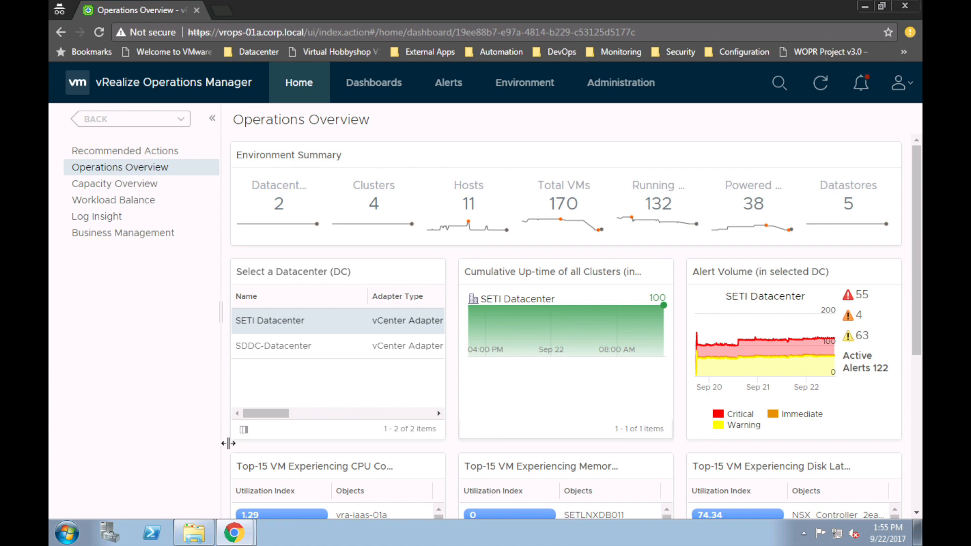
{"action": "left_click", "coordinate": [234, 532]}
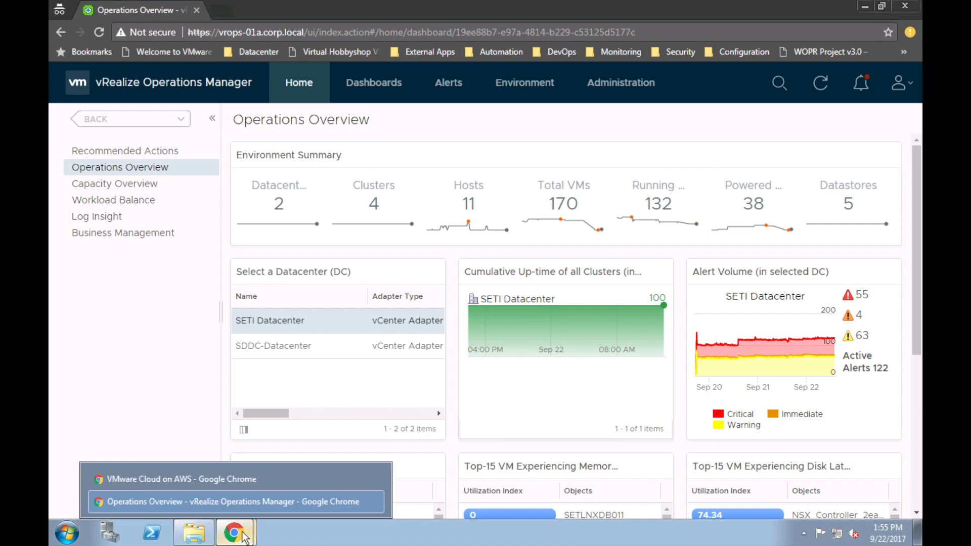
Step: In VMware Cloud on AWS, preview Add Hosts for vmc-set-usw-20, then cancel without adding any
{"action": "left_click", "coordinate": [208, 476]}
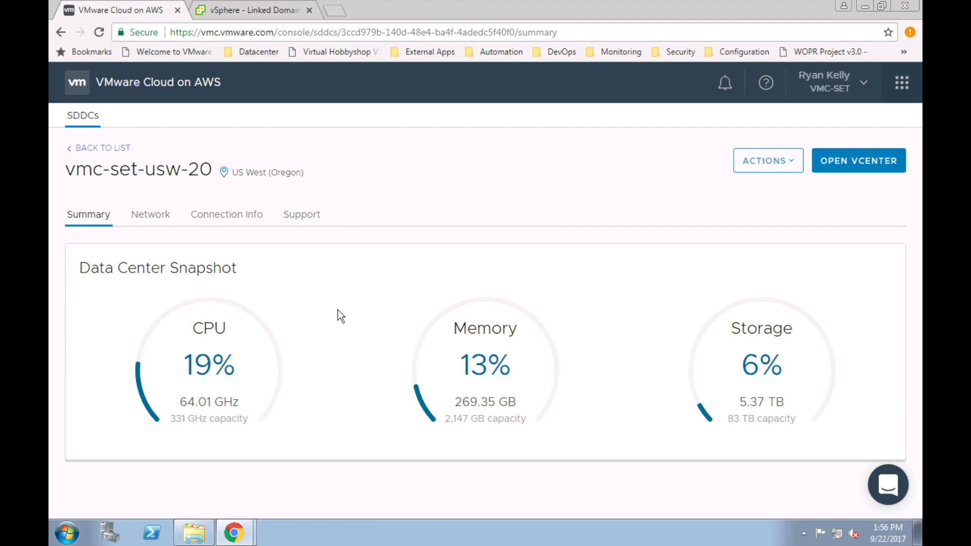
{"action": "left_click", "coordinate": [792, 163]}
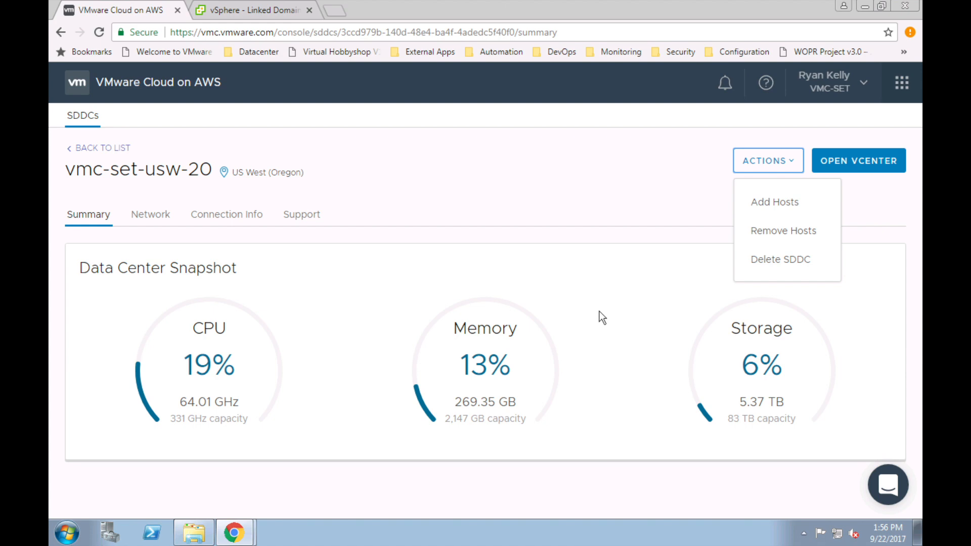
{"action": "left_click", "coordinate": [770, 203]}
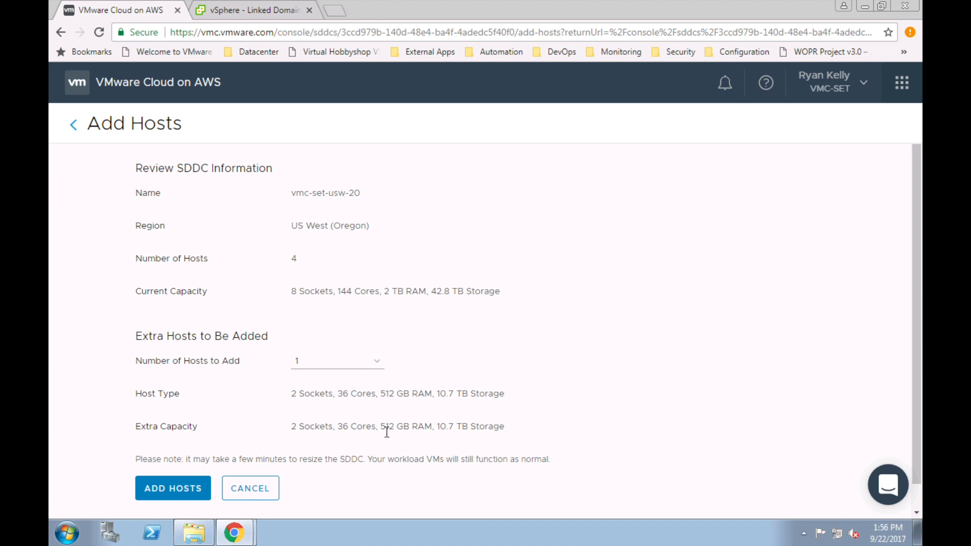
{"action": "left_click", "coordinate": [196, 494]}
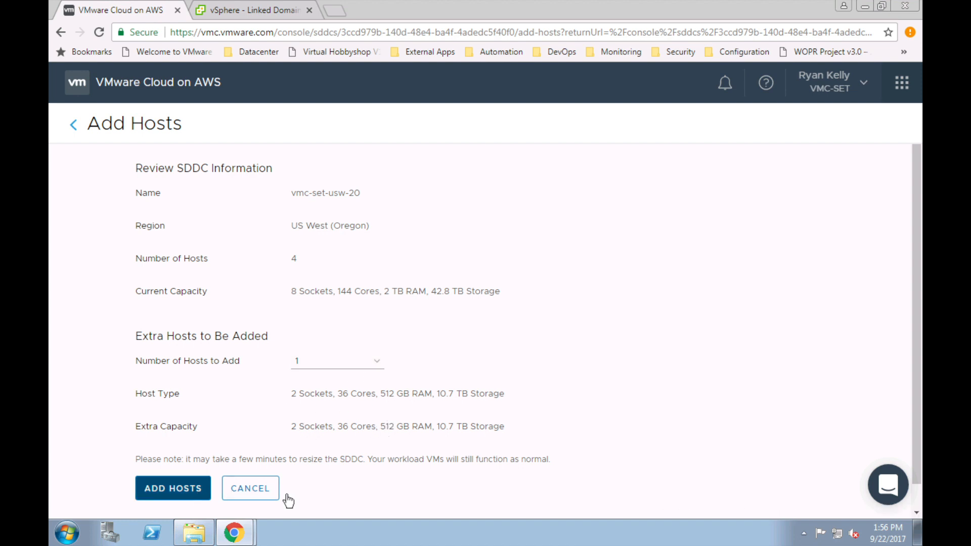
{"action": "left_click", "coordinate": [246, 488]}
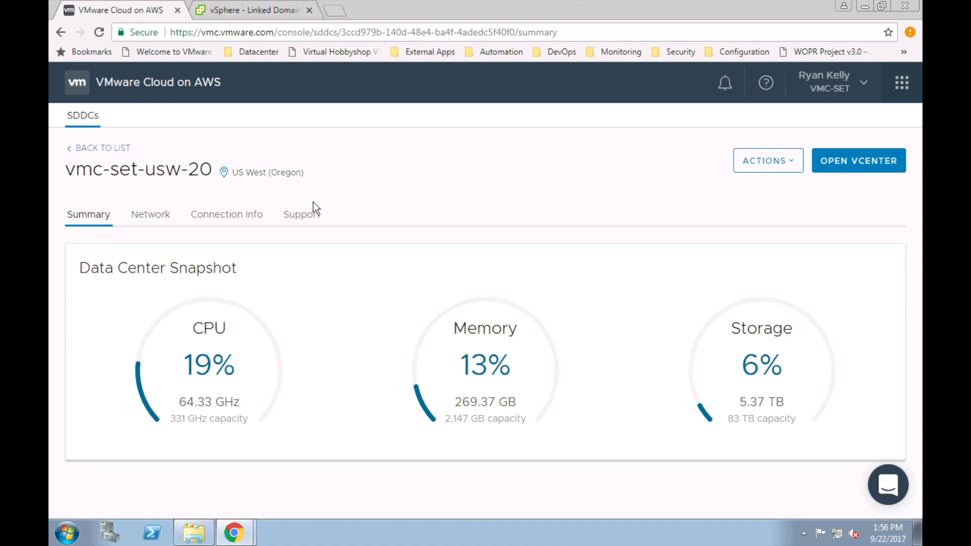
{"action": "left_click", "coordinate": [134, 215]}
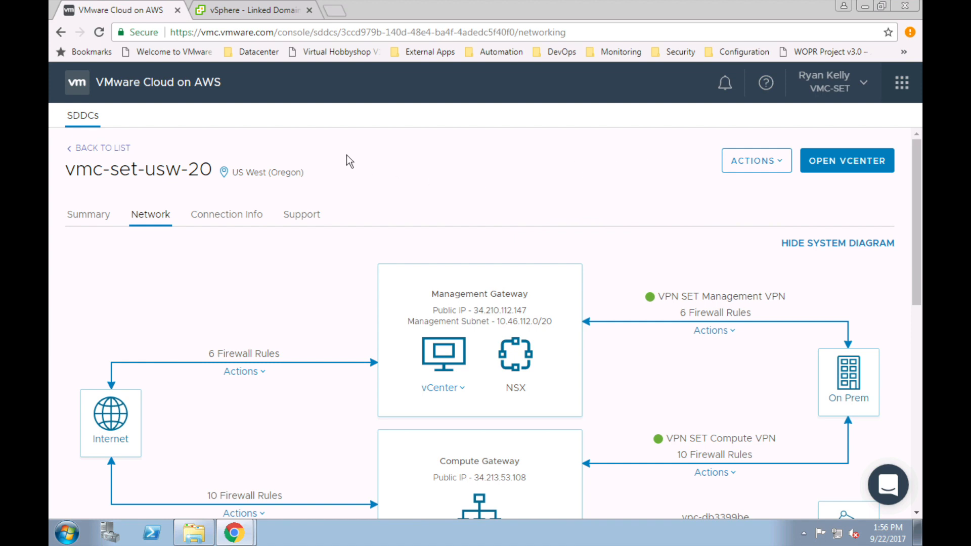
Step: Change the URL path to /swagger/index.html to load the VMware Cloud API Swagger page
{"action": "left_click", "coordinate": [292, 32]}
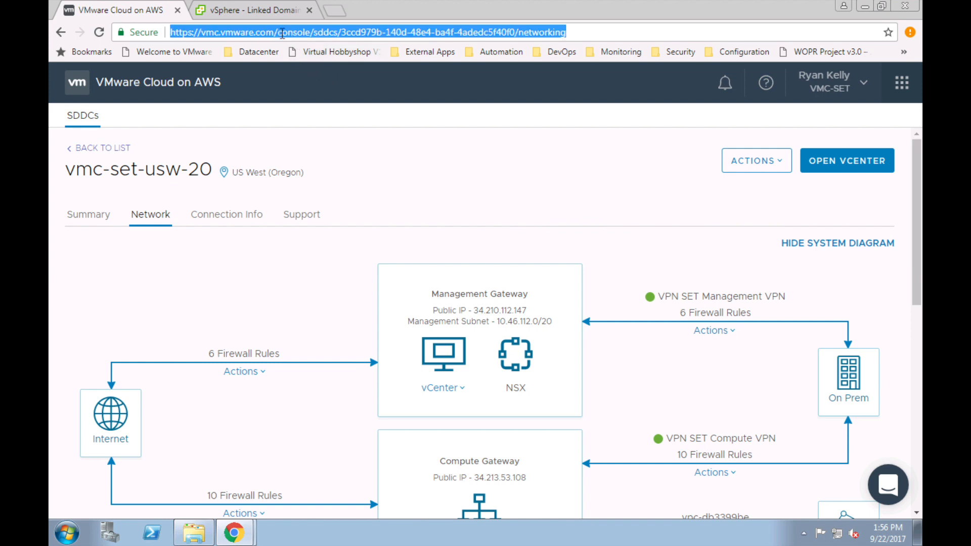
{"action": "left_click_drag", "start_coordinate": [276, 32], "coordinate": [612, 31]}
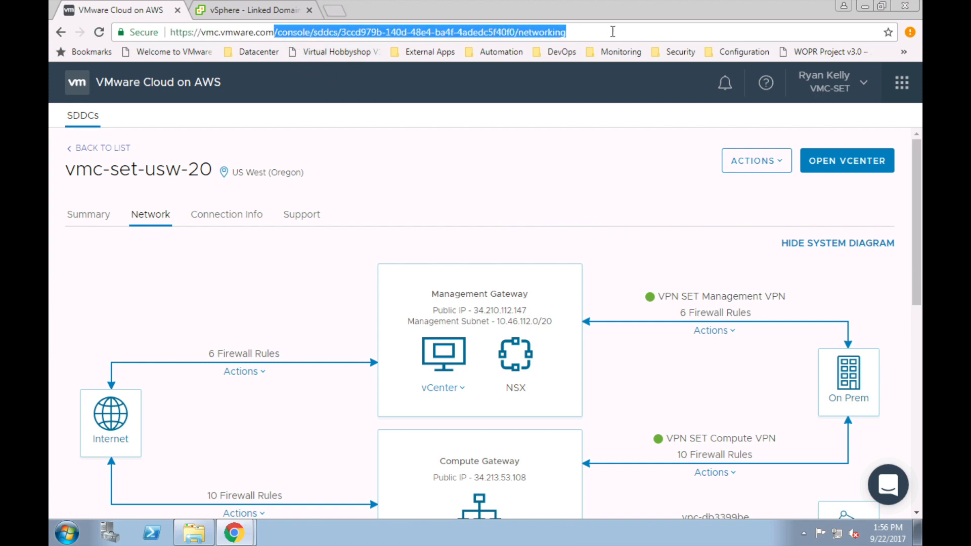
{"action": "key", "text": "BackSpace"}
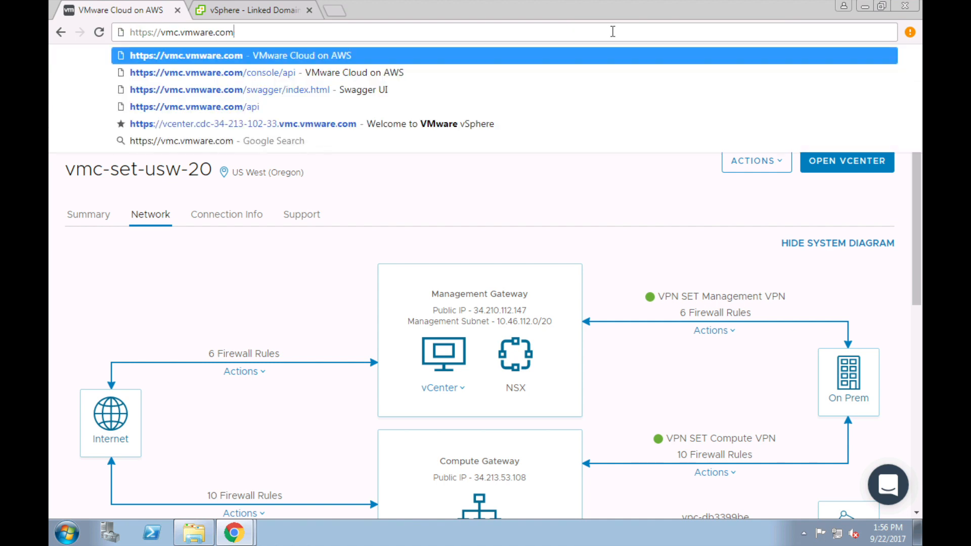
{"action": "type", "text": "/"}
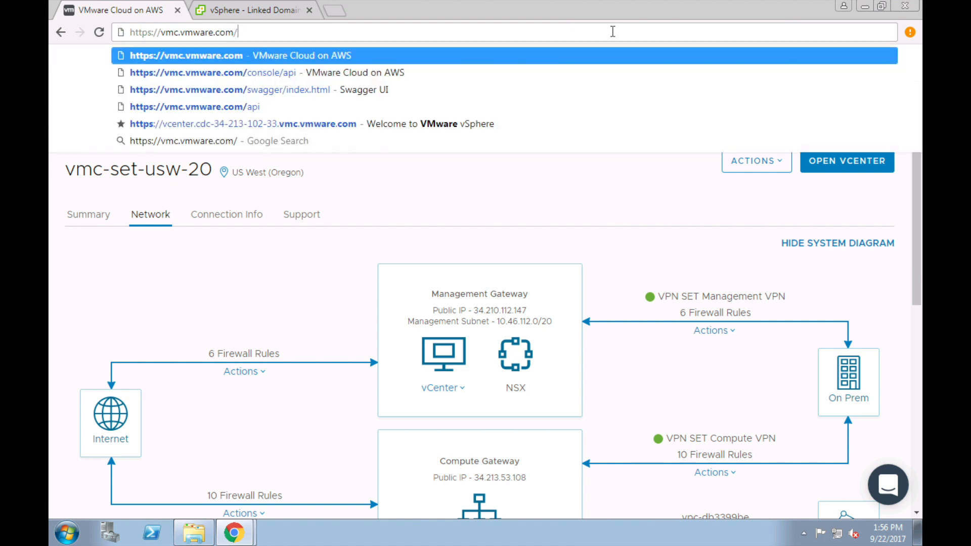
{"action": "type", "text": "swa"}
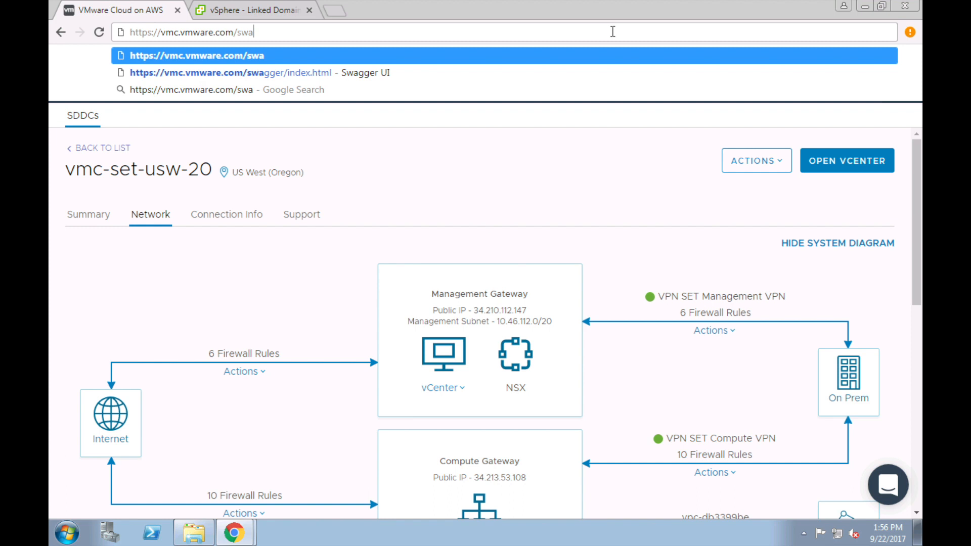
{"action": "type", "text": "gger"}
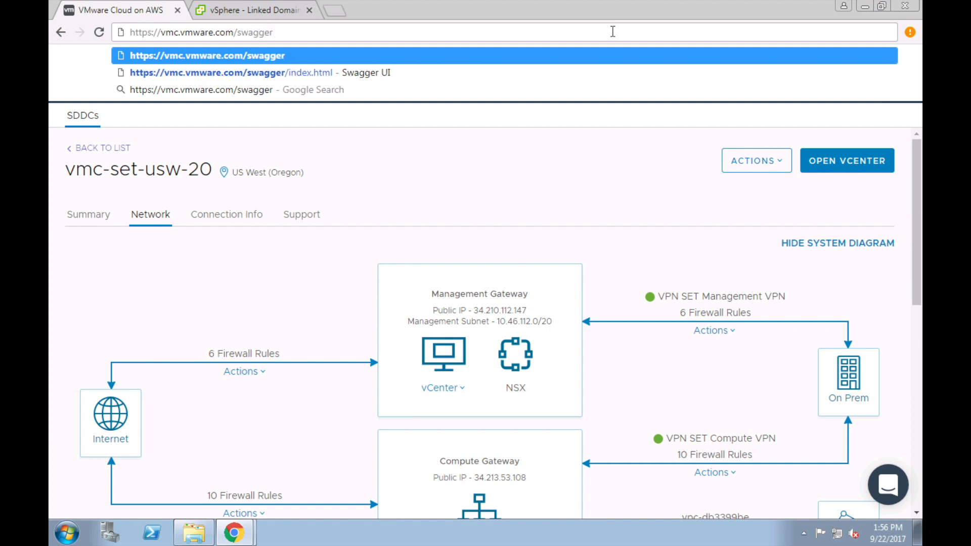
{"action": "type", "text": "/inde"}
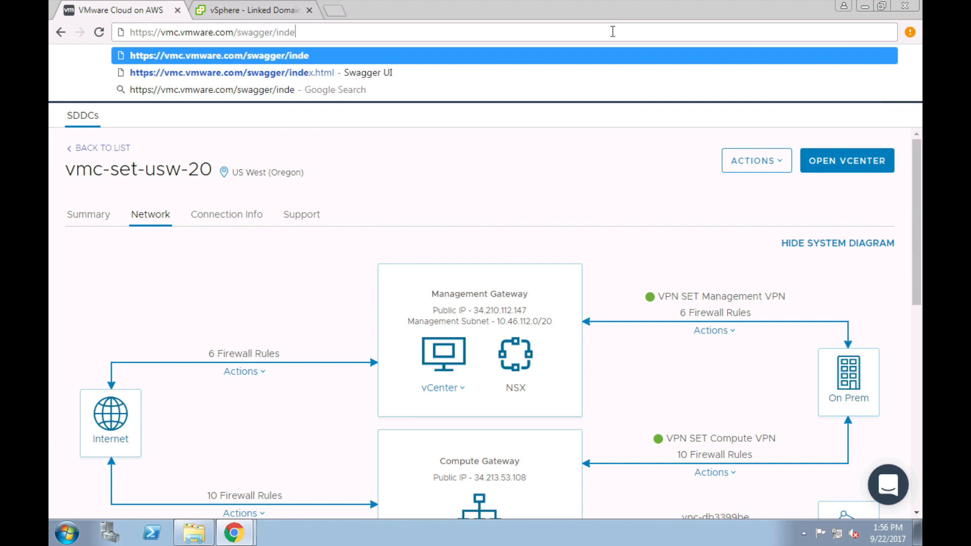
{"action": "type", "text": "x.html"}
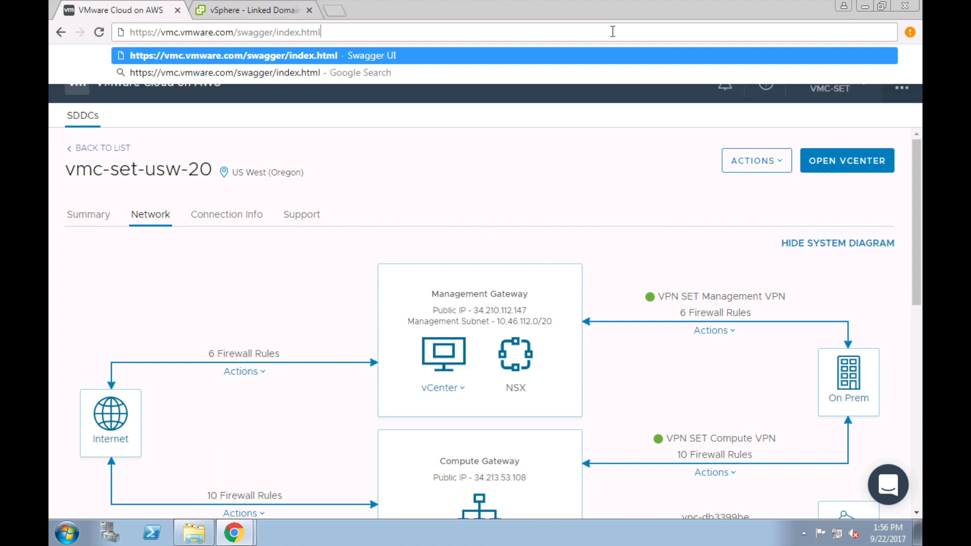
{"action": "key", "text": "Return"}
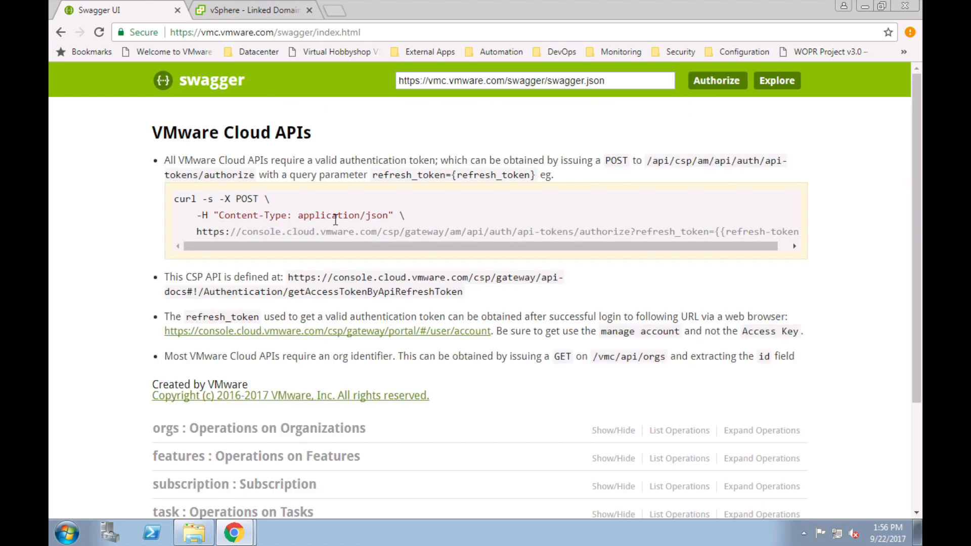
Step: Scroll through the VMware Cloud APIs page to review its eight operation groups, orgs through esx and dns
{"action": "scroll", "coordinate": [136, 310], "scroll_direction": "down", "scroll_amount": 2}
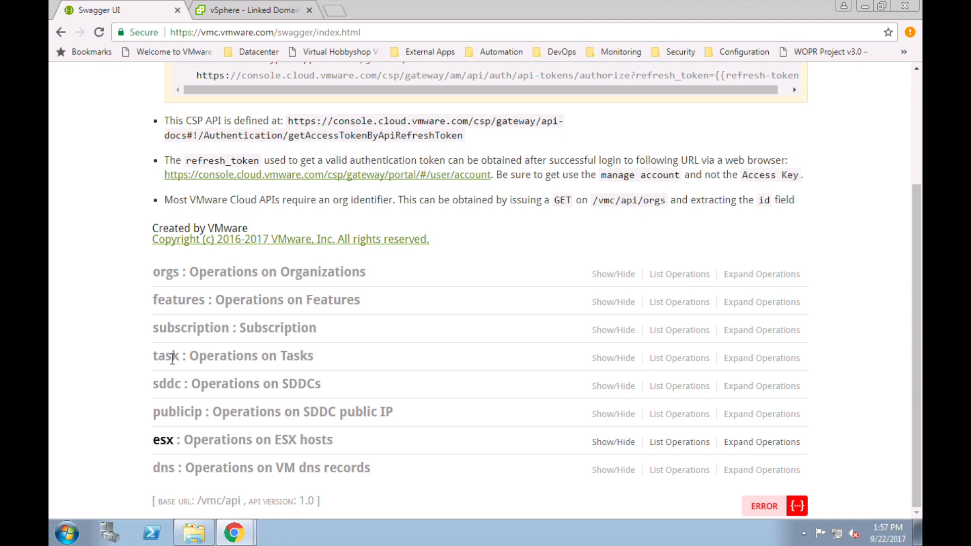
{"action": "scroll", "coordinate": [129, 353], "scroll_direction": "up", "scroll_amount": 3}
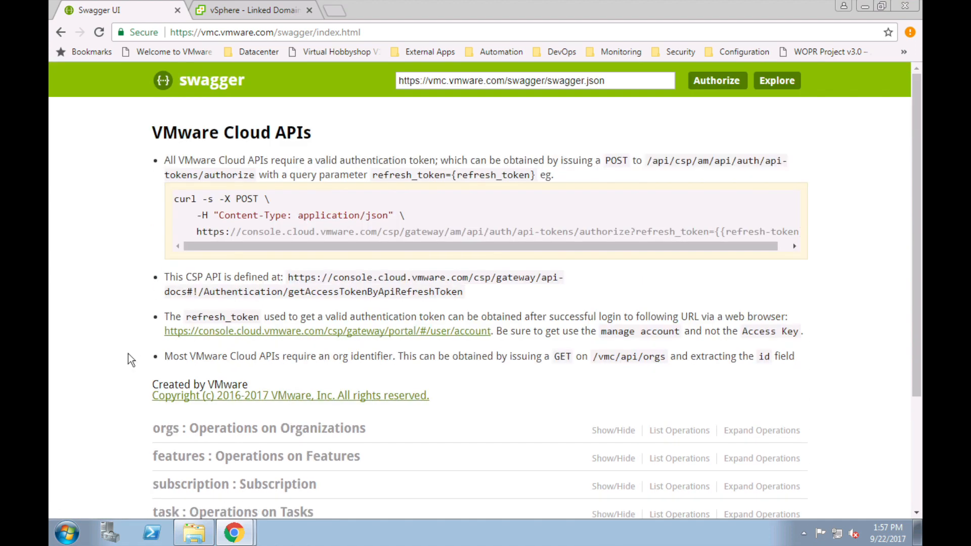